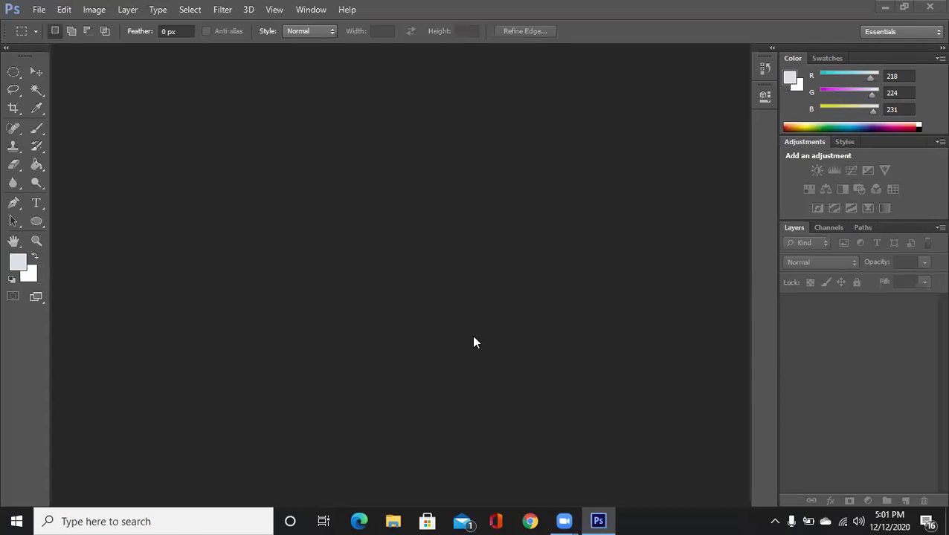
left_click(6, 49)
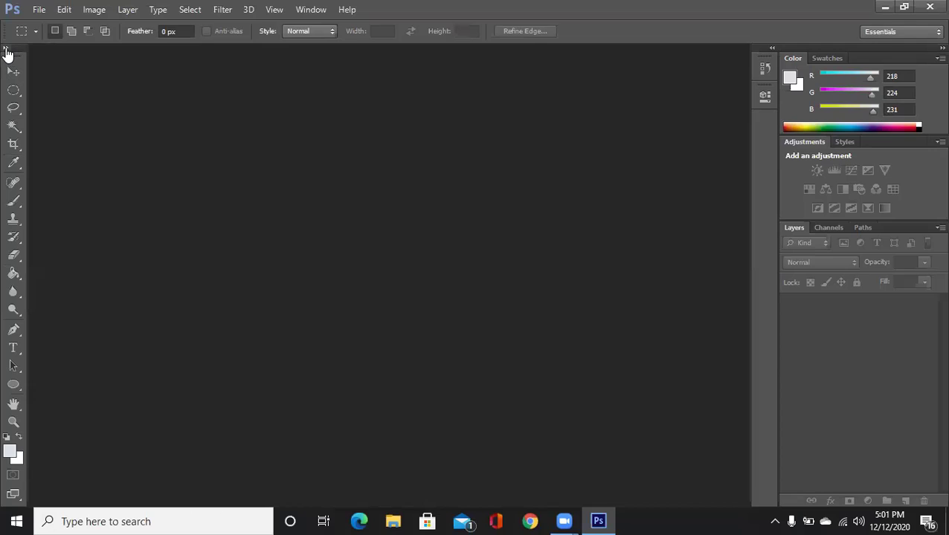
left_click(6, 49)
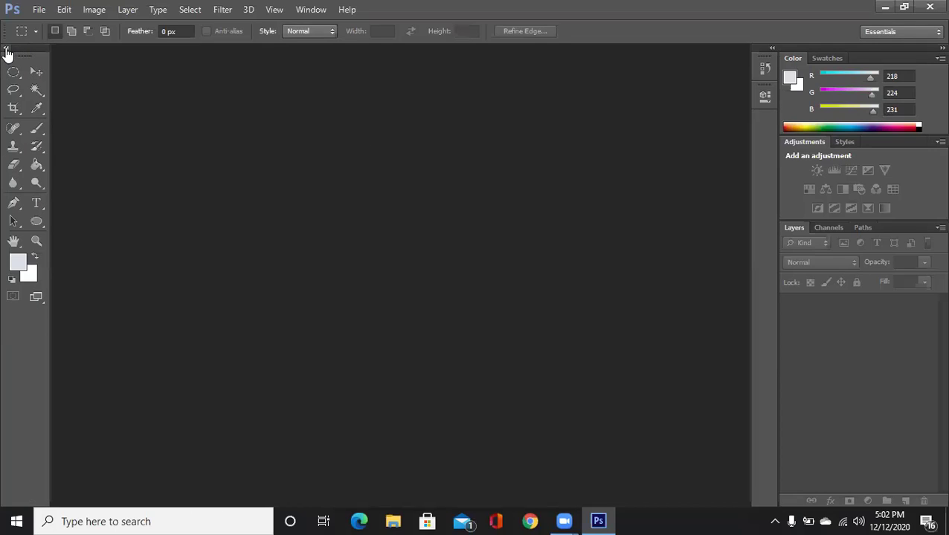
left_click(6, 49)
left_click(6, 49)
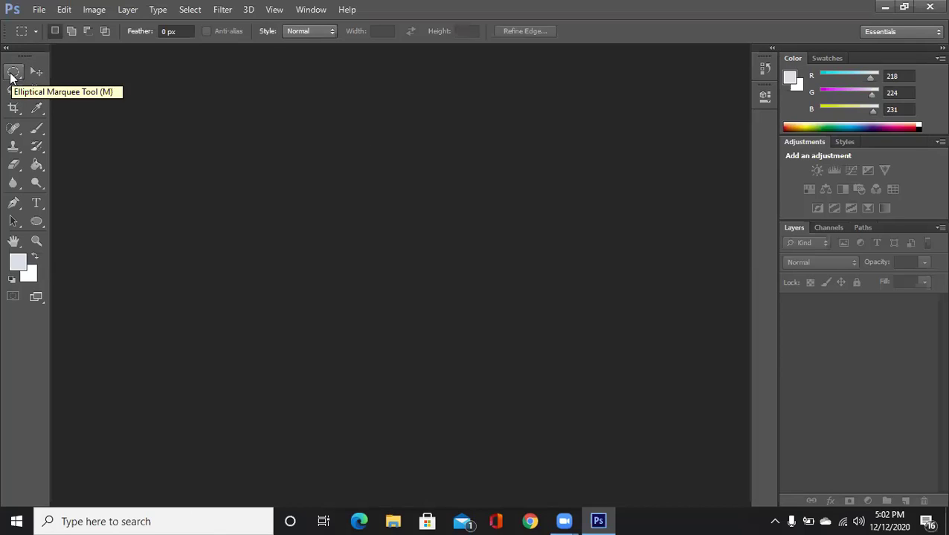
left_click(12, 73)
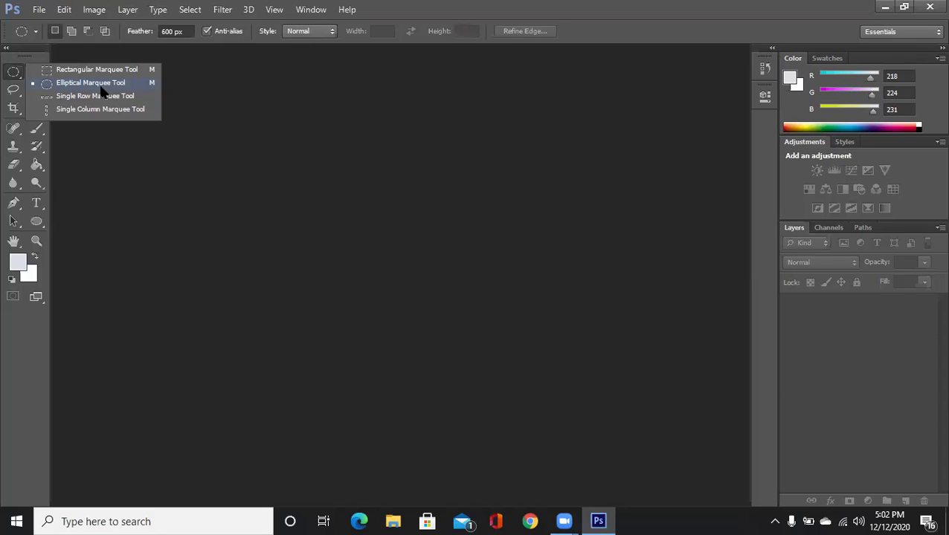
left_click(137, 169)
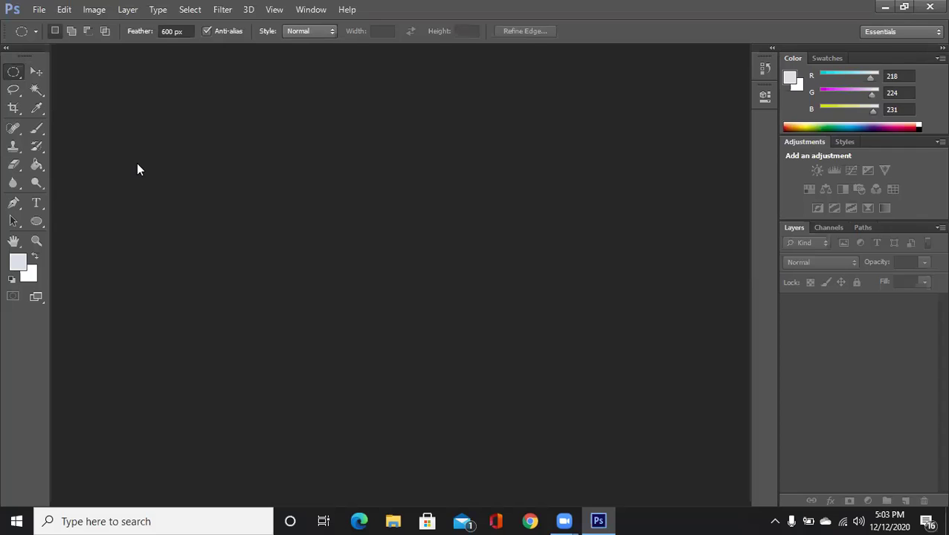
Create a 768 × 768 pixel document at 72 pixels/inch with white contents and convert its background to the regular layer Layer 0.
key("ctrl+n")
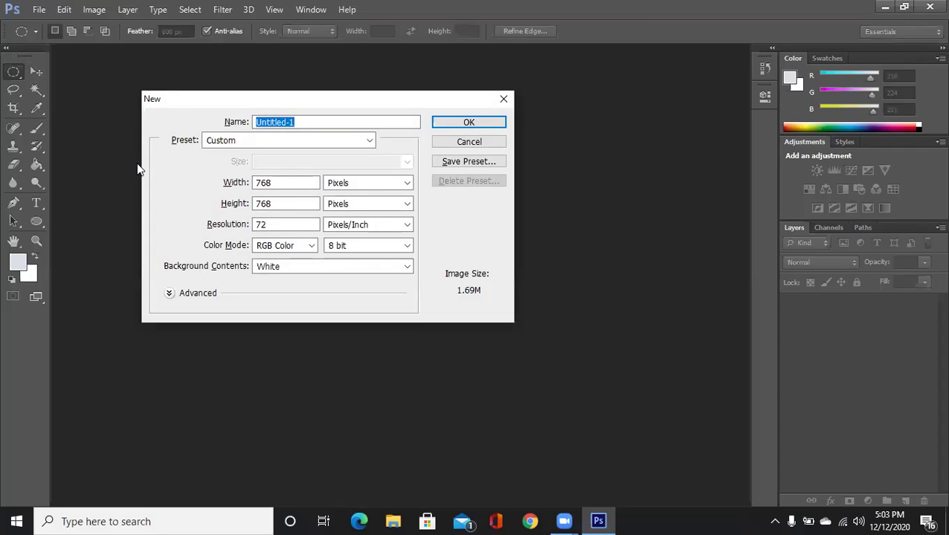
key("Return")
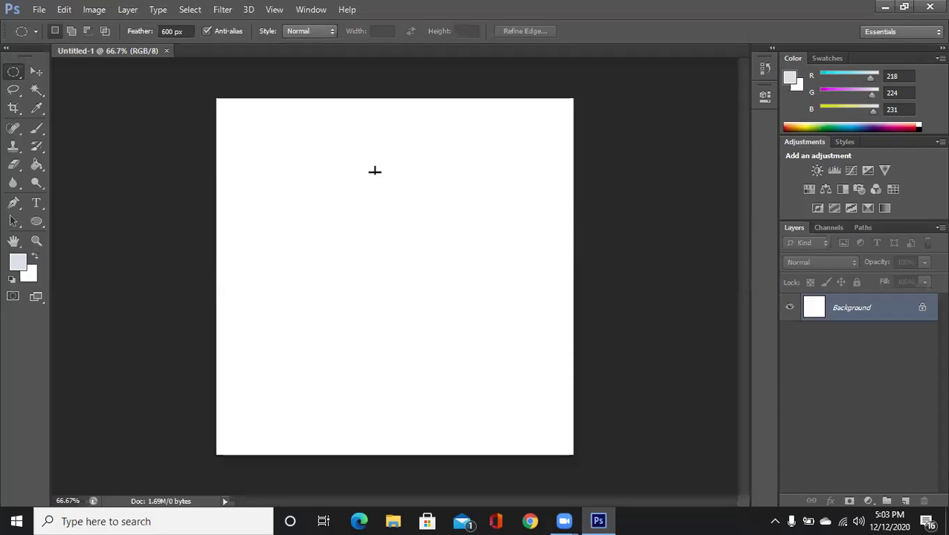
double_click(839, 308)
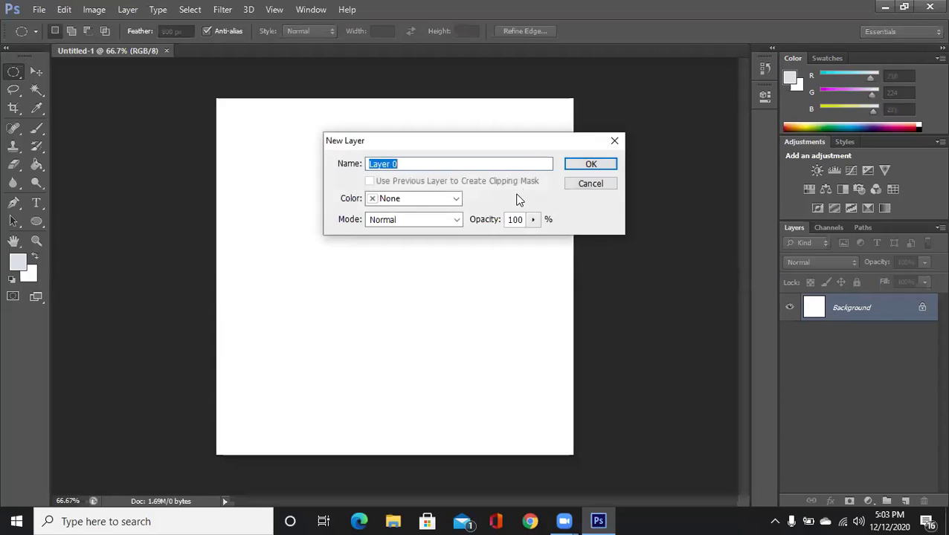
left_click(585, 156)
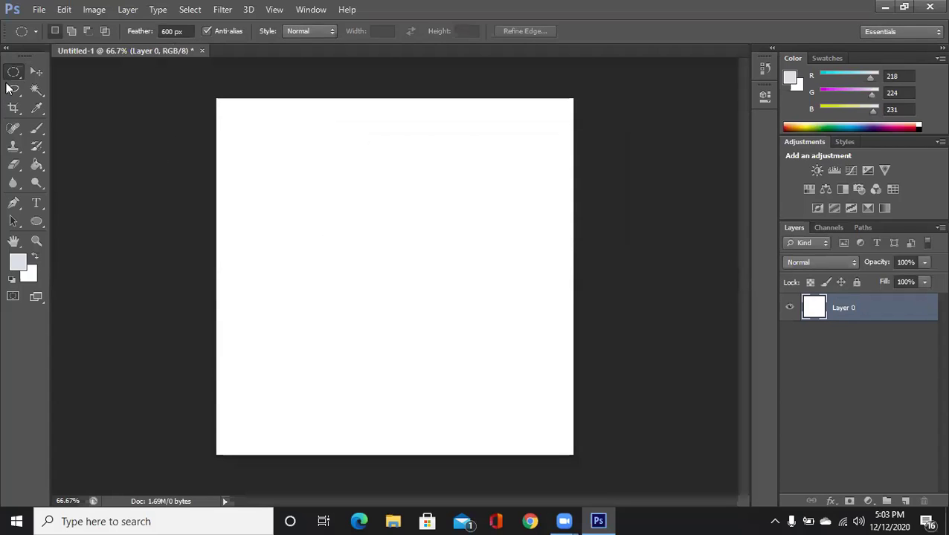
Place a single-row marquee selection across the canvas and reposition it until it sits slightly above the middle.
right_click(15, 80)
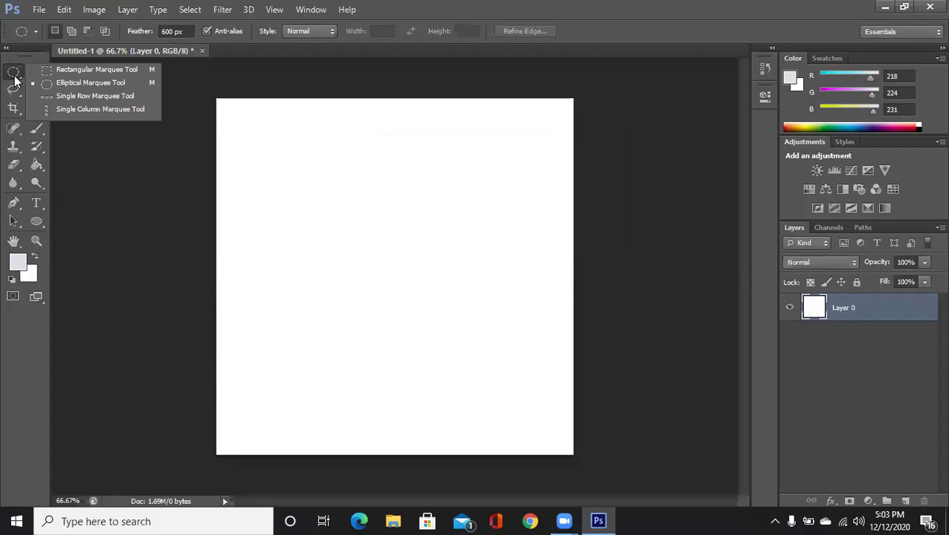
left_click(78, 97)
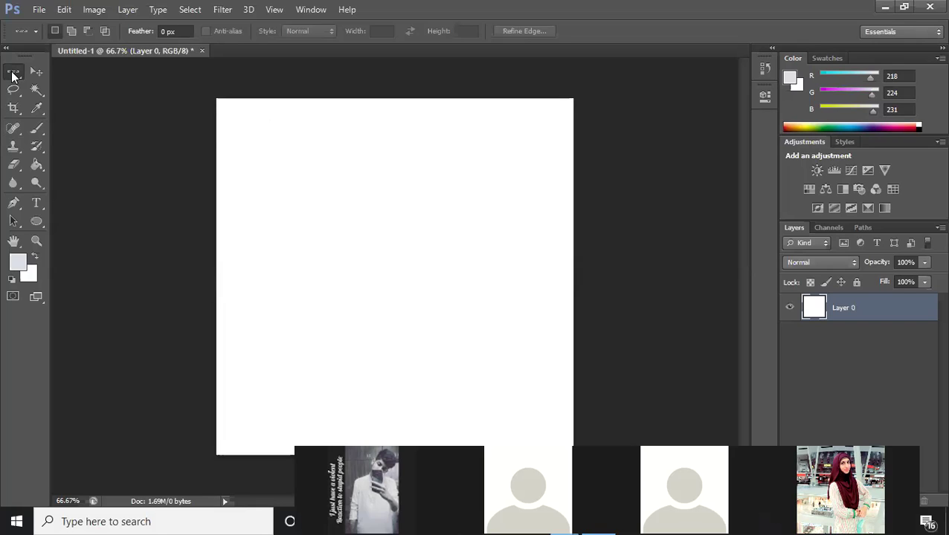
right_click(12, 75)
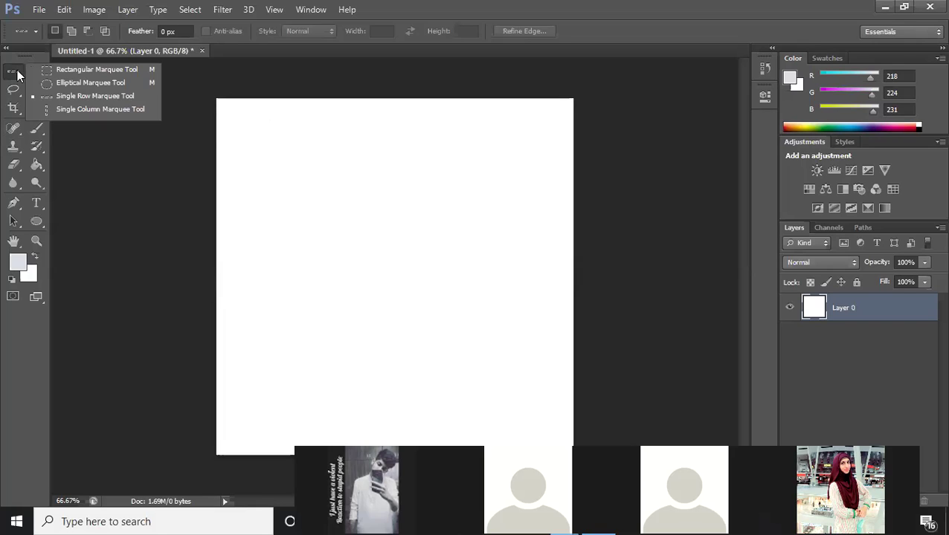
left_click(108, 96)
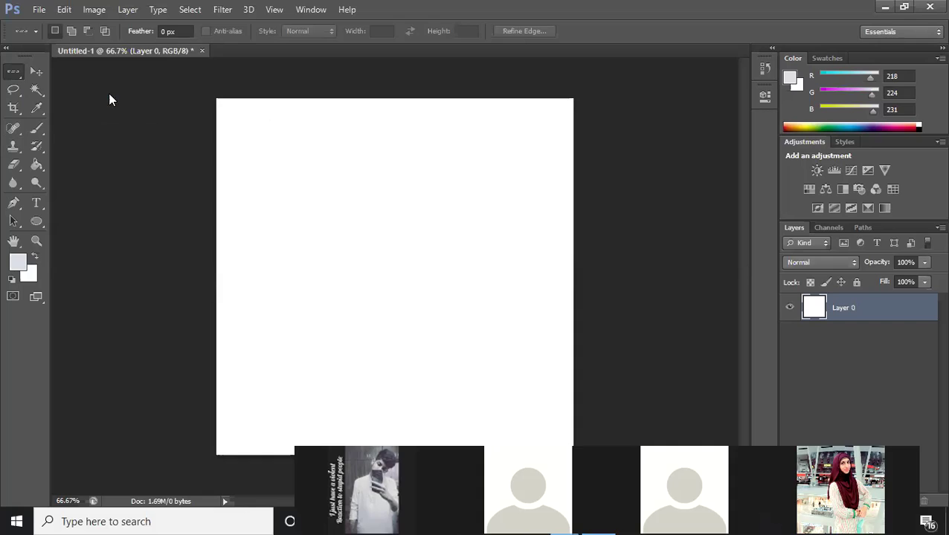
left_click(282, 123)
left_click_drag(283, 125, 311, 136)
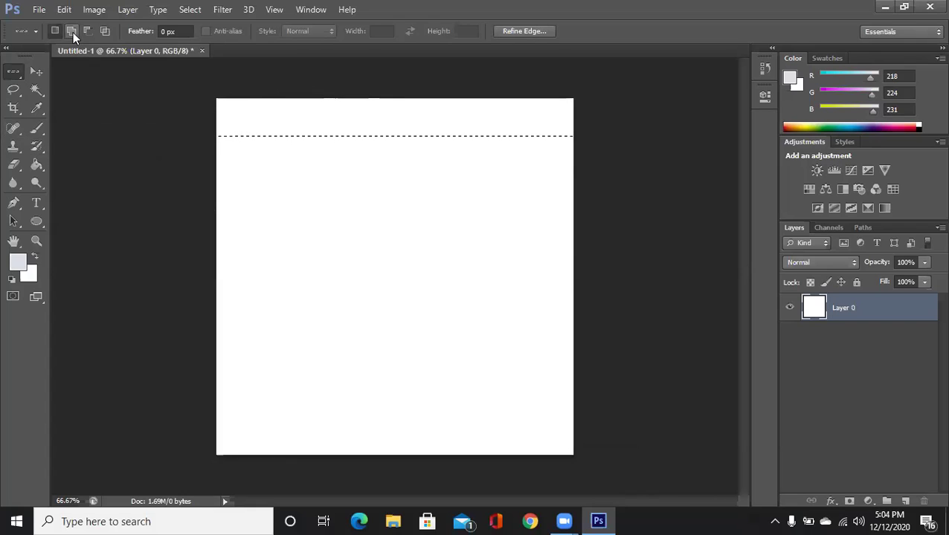
left_click_drag(358, 257, 415, 260)
left_click_drag(251, 212, 258, 208)
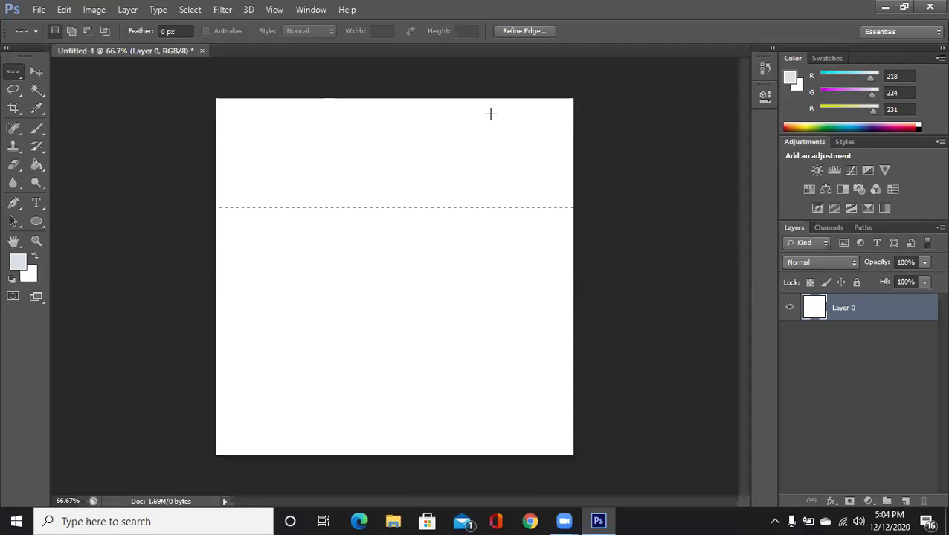
left_click_drag(397, 231, 381, 190)
left_click(375, 258)
left_click(371, 252)
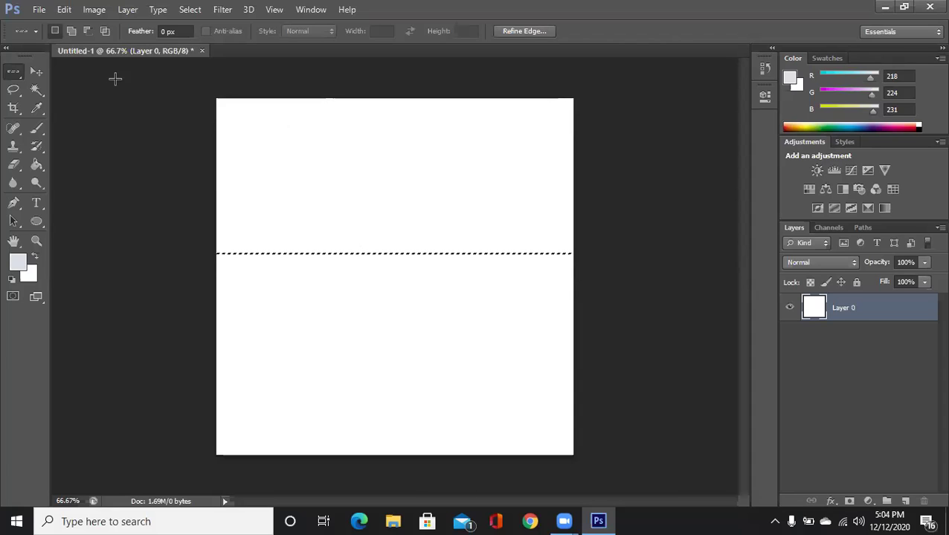
Starting without a selection, combine four single-row selections spread down the canvas using Add to Selection, and undo them.
left_click(71, 31)
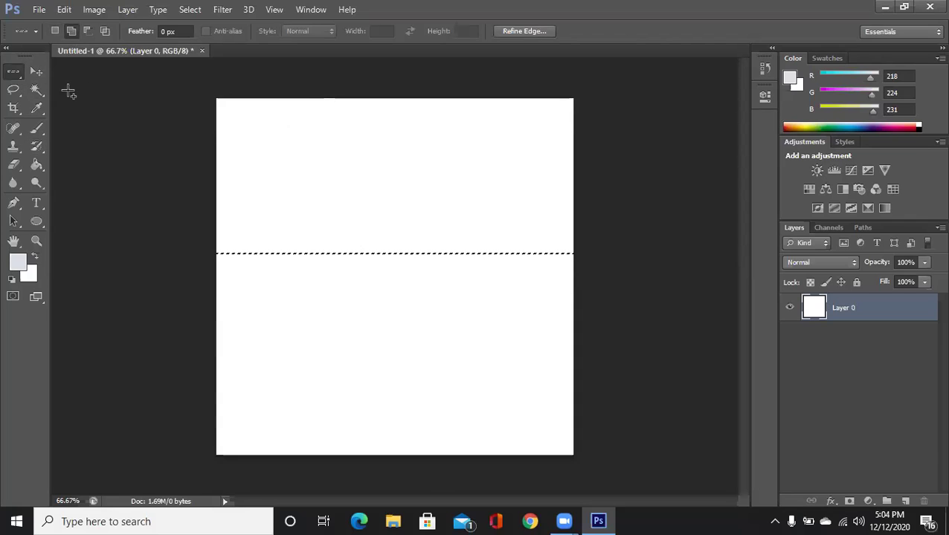
left_click(235, 153)
key("ctrl+d")
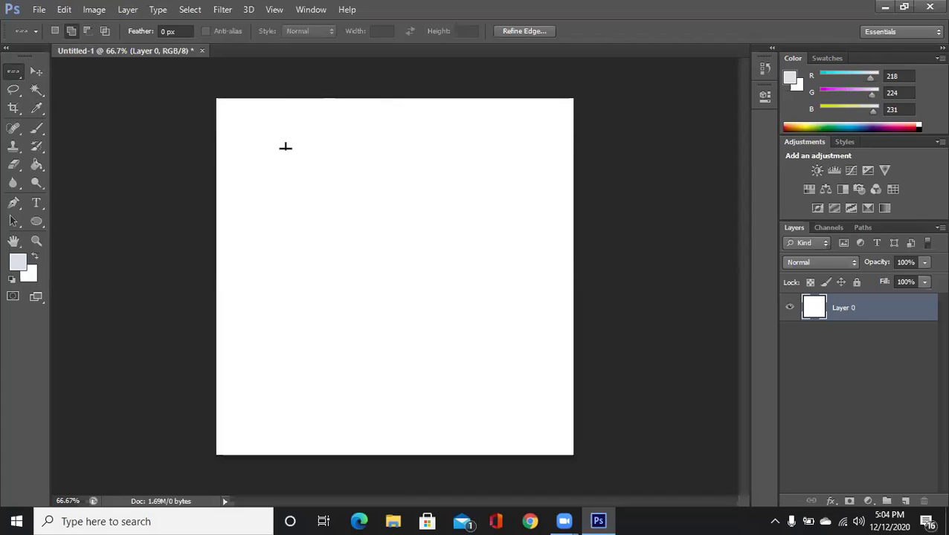
left_click(246, 136)
left_click(241, 252)
left_click(237, 339)
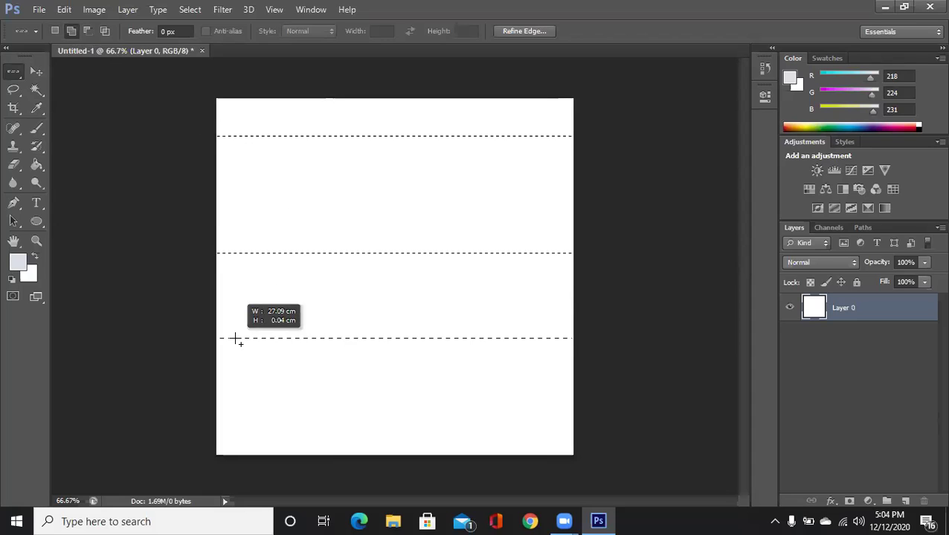
left_click(230, 406)
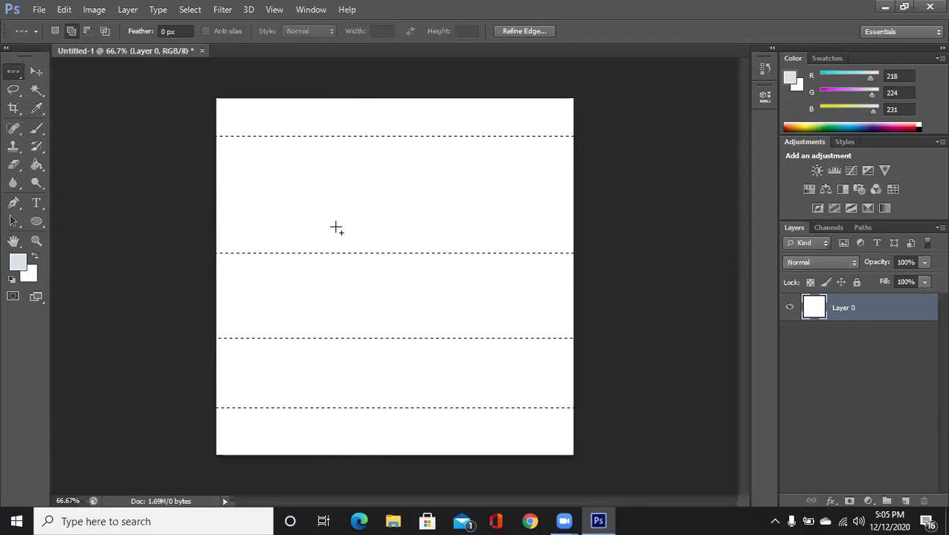
key("ctrl+alt+z")
key("ctrl+alt+z")
Combine four single-column marquee selections spaced across the canvas using Add to Selection, and undo them.
right_click(17, 74)
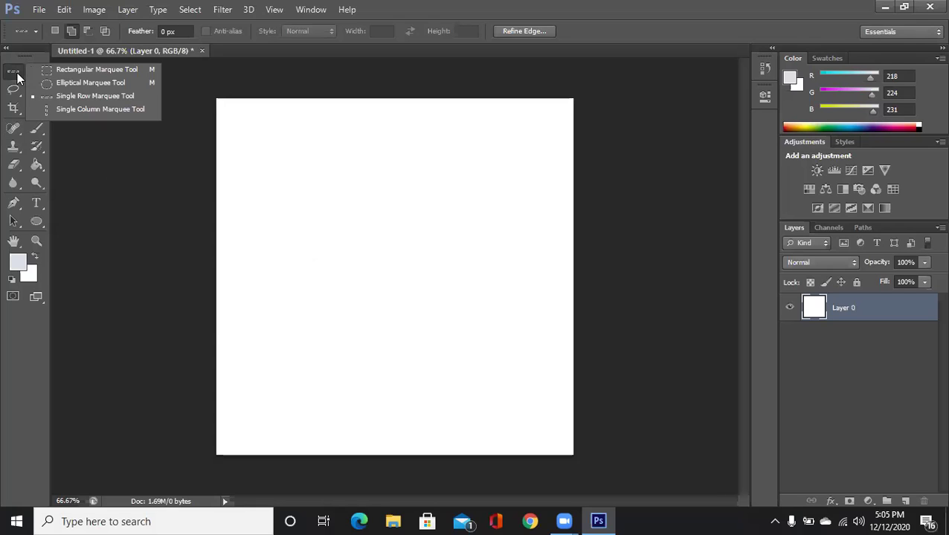
left_click(84, 110)
left_click(258, 118)
left_click(71, 30)
left_click(335, 127)
left_click(421, 133)
left_click(512, 162)
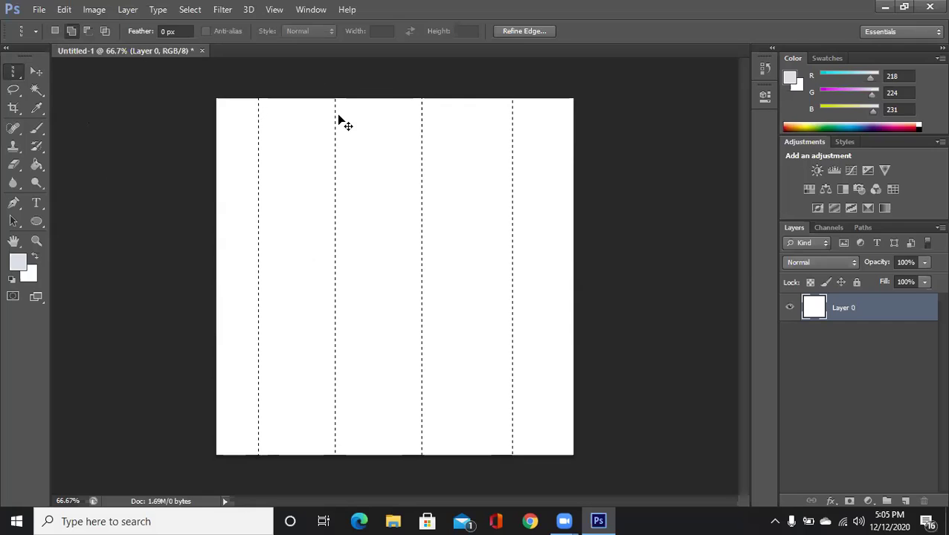
key("ctrl+alt+z")
key("ctrl+alt+z")
key("ctrl+alt+z")
key("ctrl+alt+z")
Switch to the Rectangular Marquee tool.
left_click(12, 90)
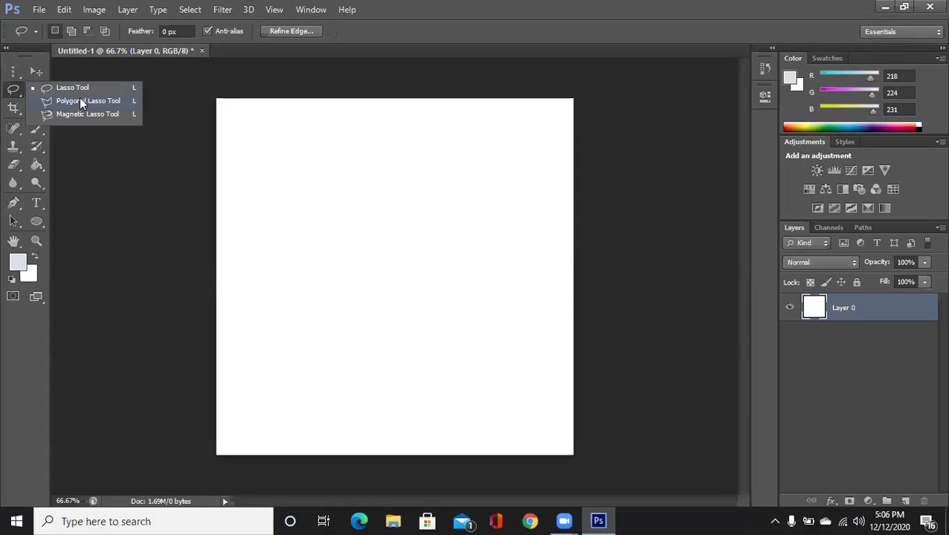
left_click(103, 143)
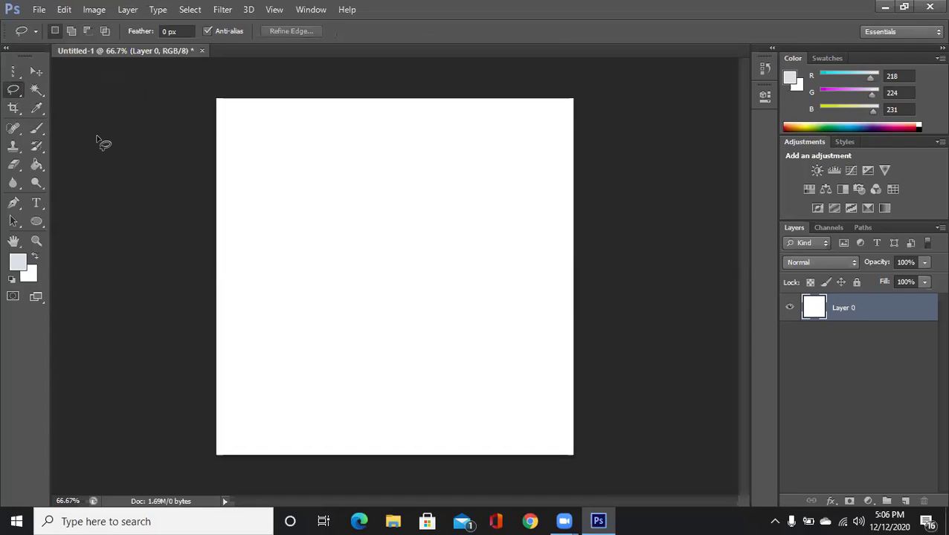
left_click(12, 73)
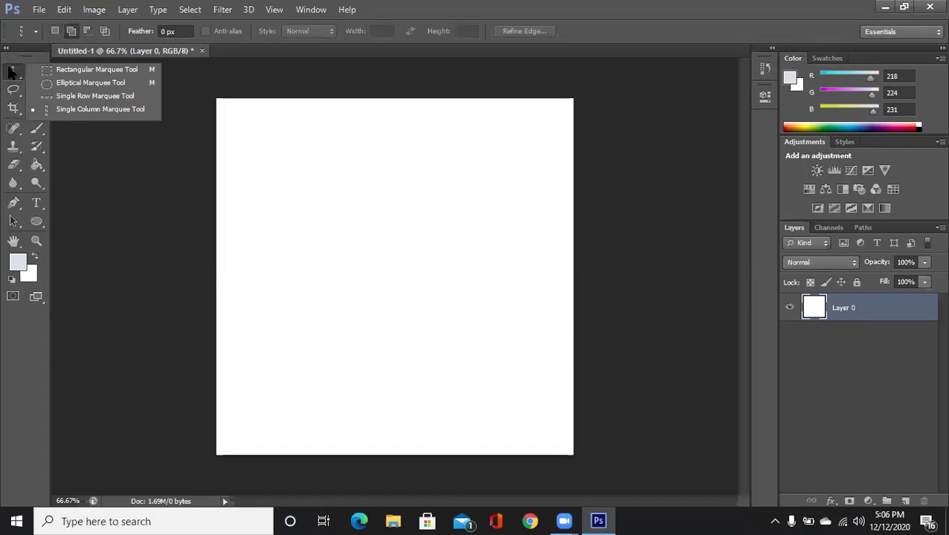
left_click(70, 72)
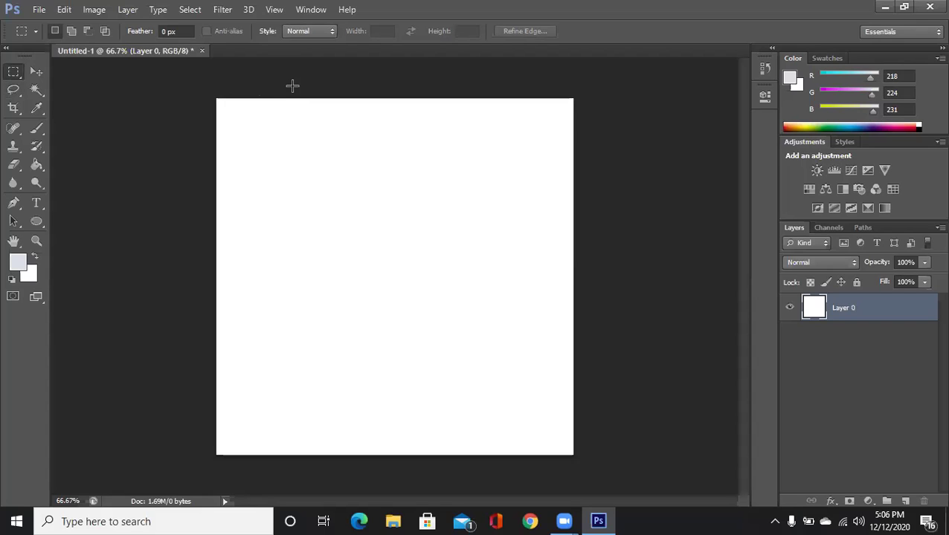
Try the Lasso tool by drawing two freehand selections on the canvas one after the other, deselecting each.
left_click(10, 92)
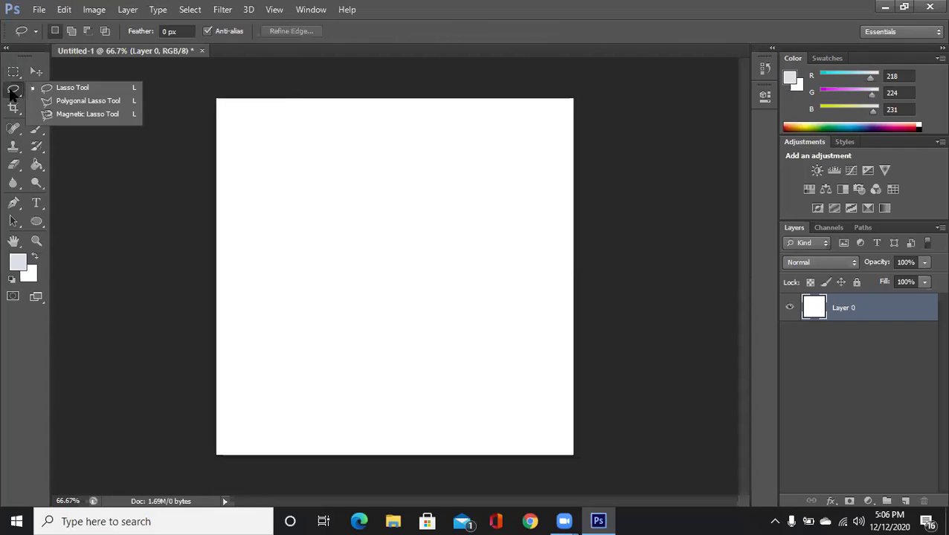
left_click(81, 90)
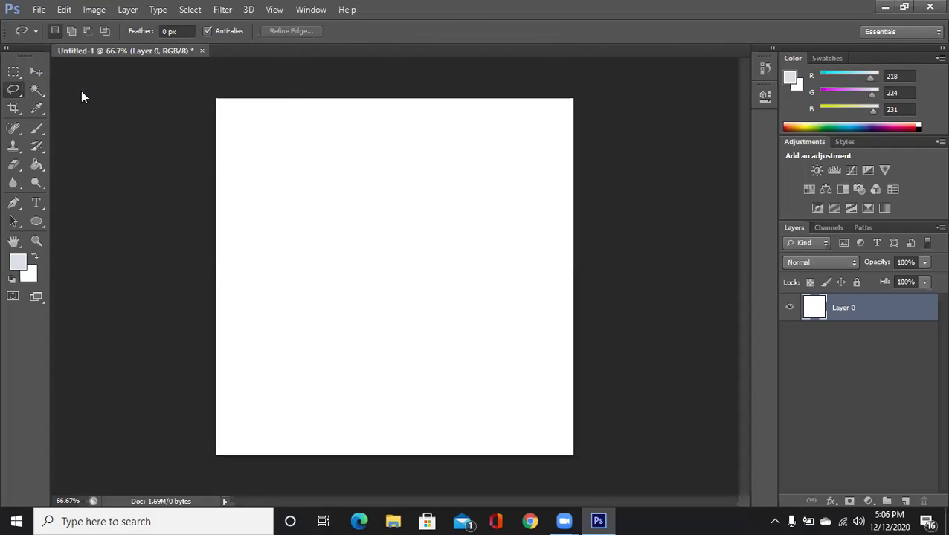
mouse_move(283, 162)
left_mouse_down()
mouse_move(454, 145)
mouse_move(182, 231)
mouse_move(438, 224)
mouse_move(267, 251)
mouse_move(460, 350)
mouse_move(367, 214)
mouse_move(427, 295)
mouse_move(316, 347)
mouse_move(235, 220)
mouse_move(363, 195)
mouse_move(286, 163)
left_mouse_up()
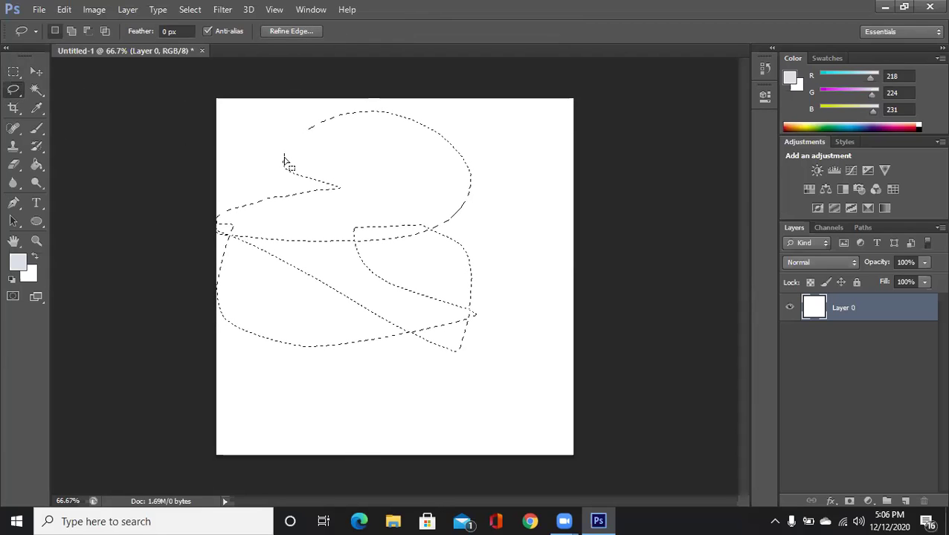
key("ctrl+d")
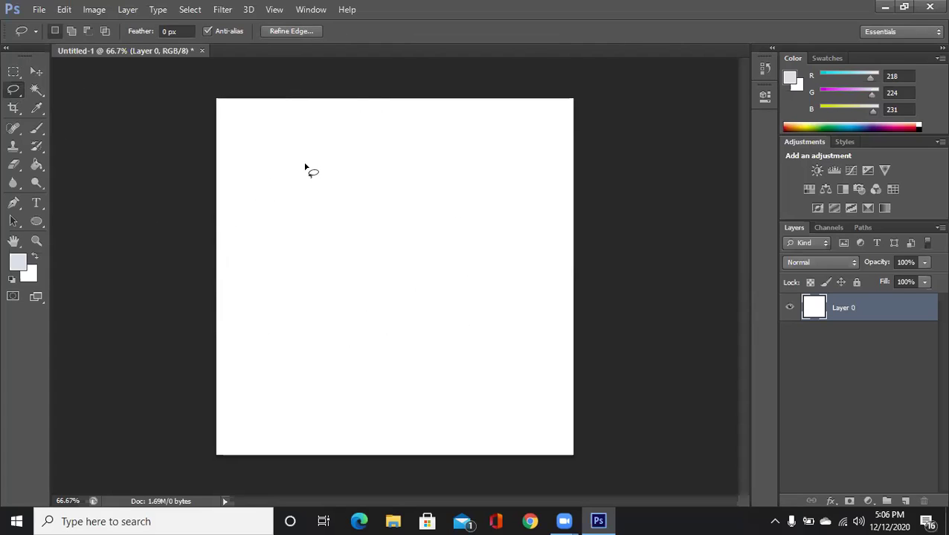
mouse_move(303, 163)
left_mouse_down()
mouse_move(388, 154)
mouse_move(435, 186)
mouse_move(466, 243)
mouse_move(461, 273)
mouse_move(446, 285)
mouse_move(362, 293)
mouse_move(257, 280)
mouse_move(254, 227)
mouse_move(305, 163)
left_mouse_up()
key("ctrl+d")
Draw a closed four-sided selection in the upper-left area of the canvas with the Polygonal Lasso tool.
right_click(22, 90)
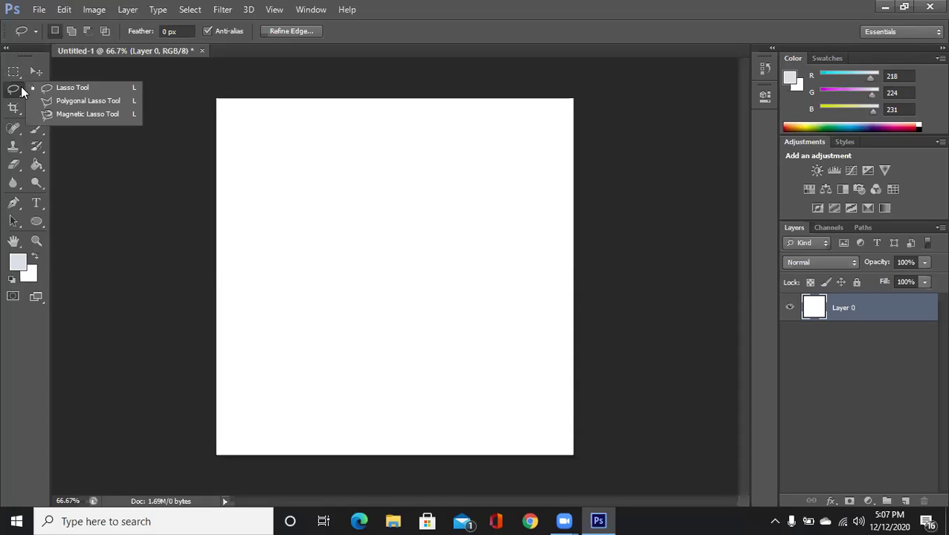
left_click(71, 103)
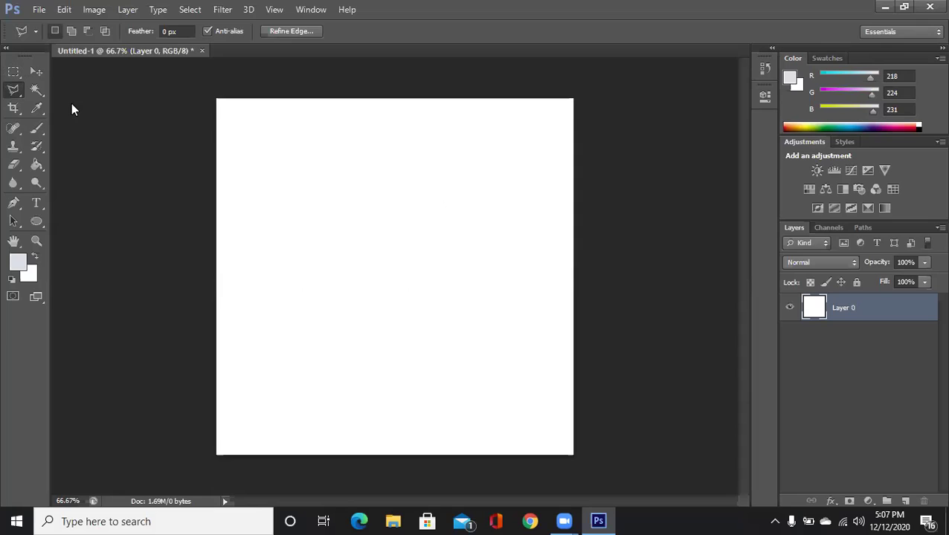
left_click(270, 288)
left_click(275, 182)
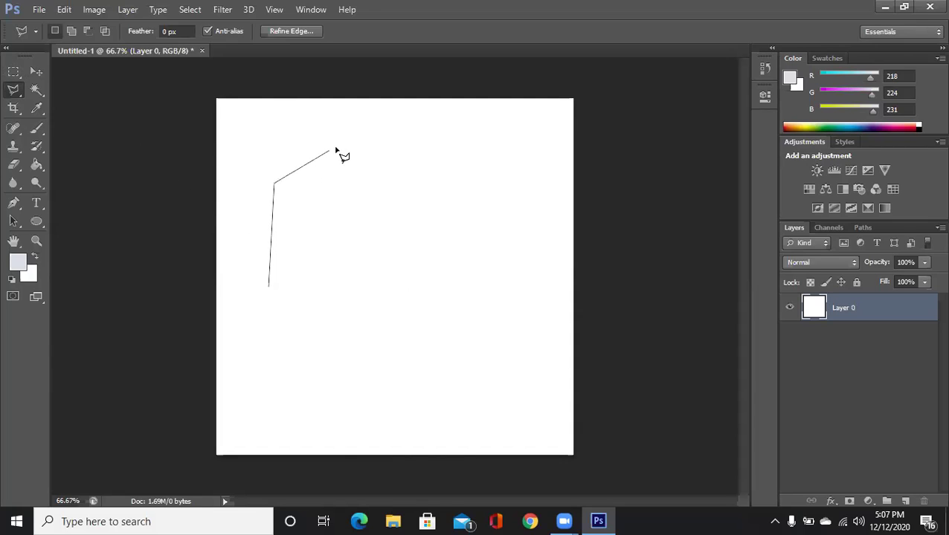
left_click(352, 144)
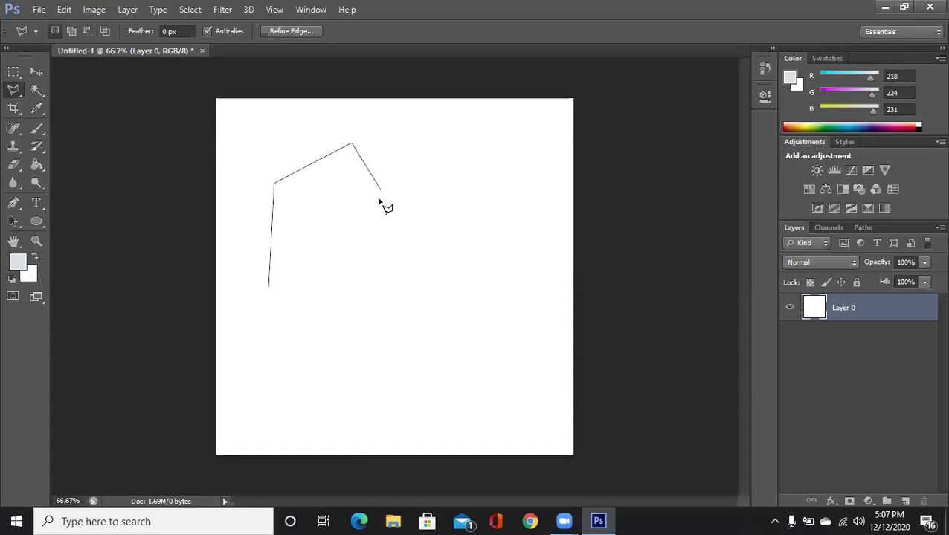
left_click(351, 249)
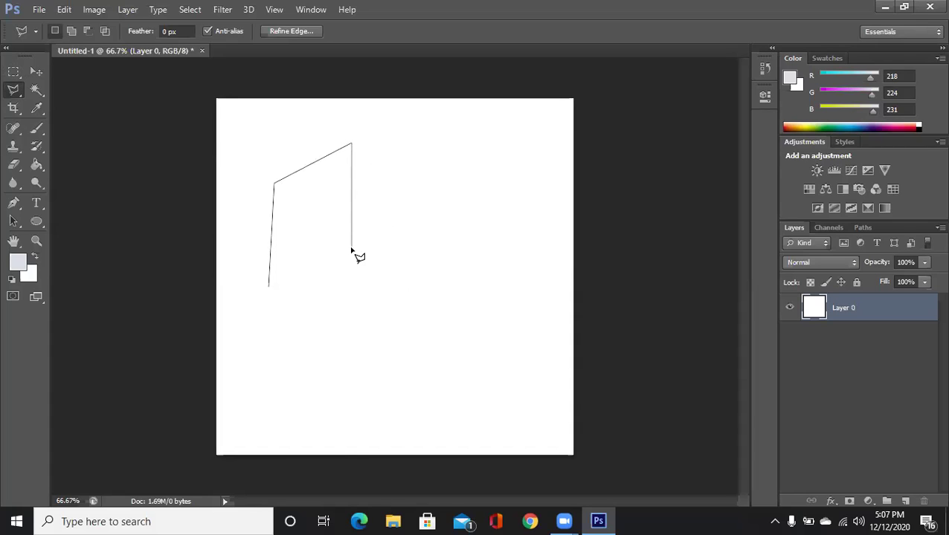
left_click(269, 286)
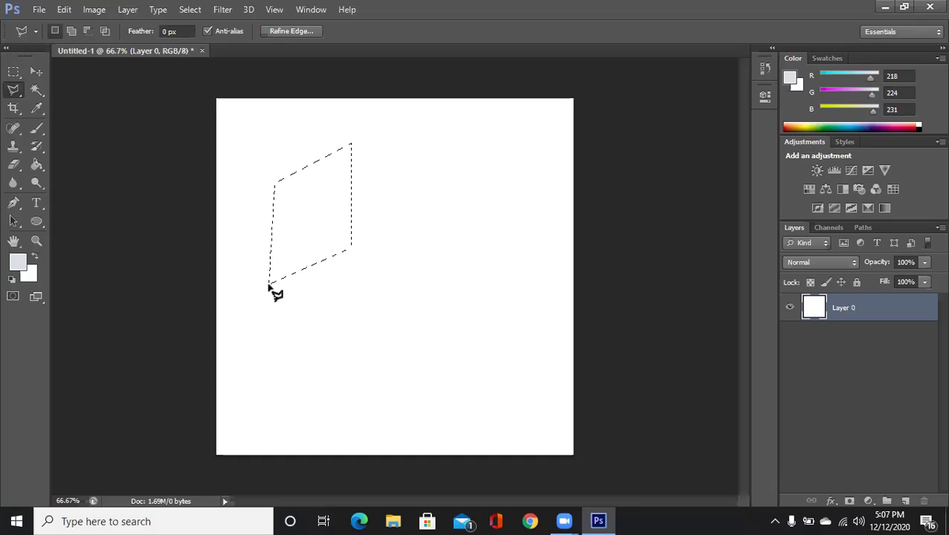
Draw a closed polygonal selection with a notch in its right side around the canvas centre, and undo the polygonal selections.
left_click(360, 331)
left_click(333, 176)
left_click(436, 167)
left_click(479, 268)
left_click(406, 281)
left_click(477, 326)
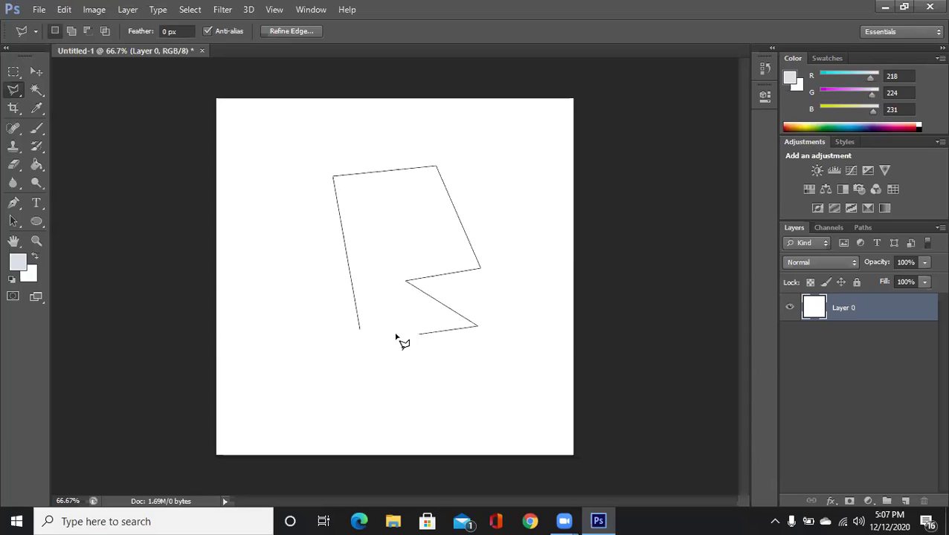
left_click(381, 335)
left_click(362, 331)
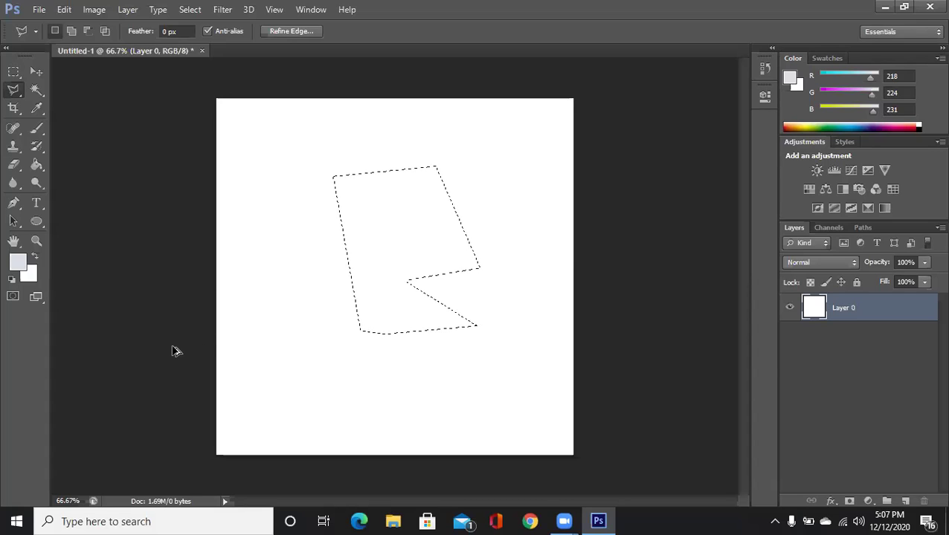
key("ctrl+alt+z")
key("ctrl+alt+z")
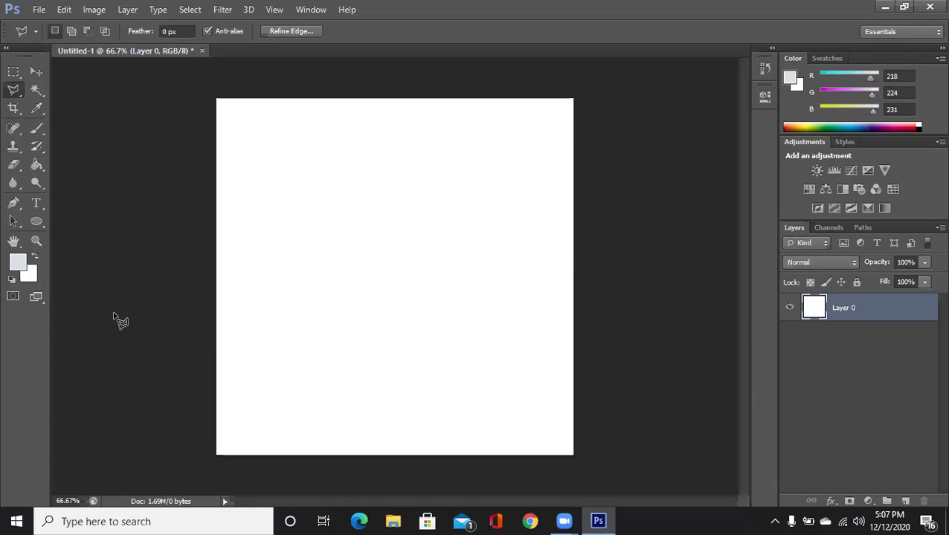
Trace a closed irregular selection across the upper middle of the canvas with the Magnetic Lasso tool, and deselect it.
right_click(15, 92)
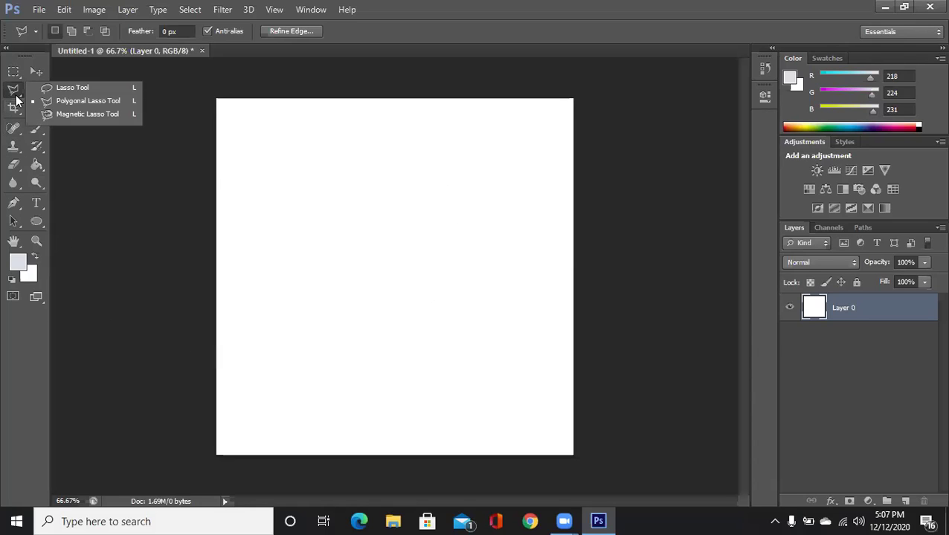
left_click(71, 115)
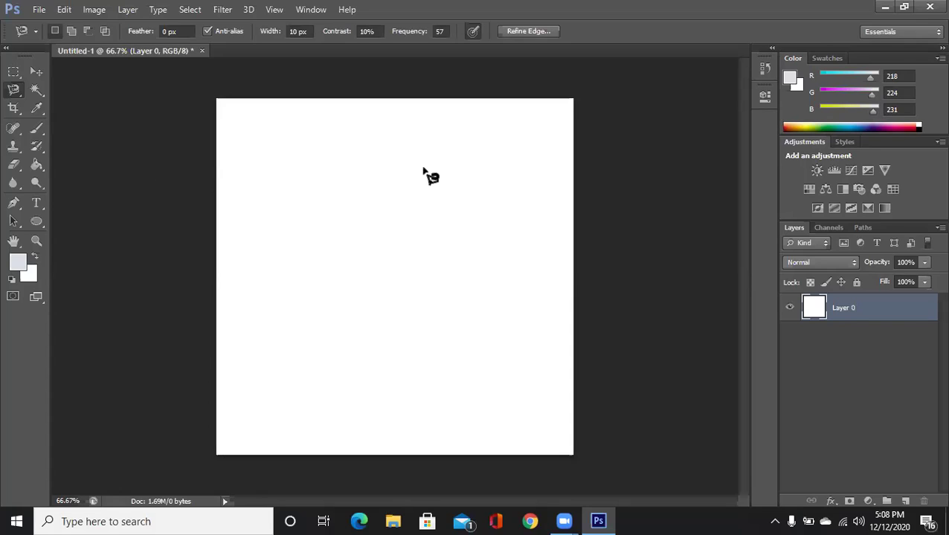
left_click(424, 169)
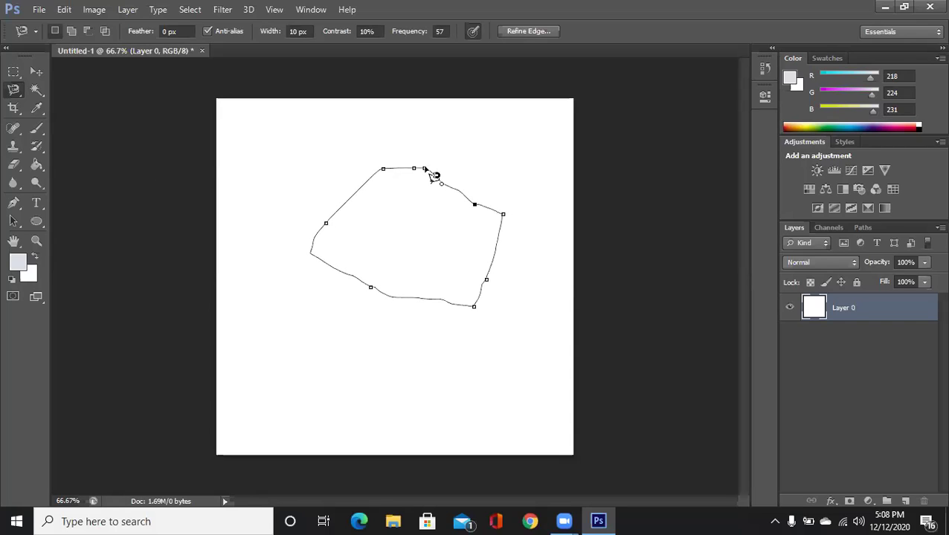
left_click(431, 177)
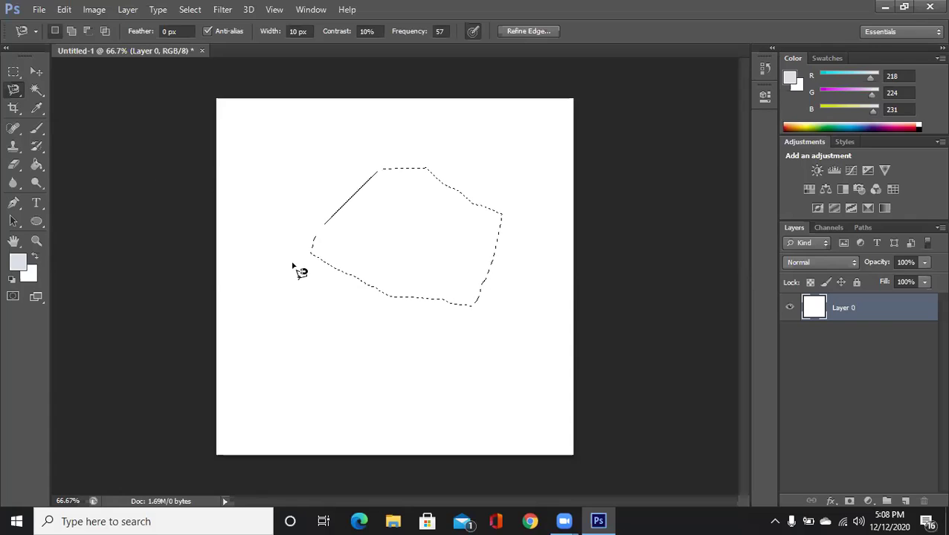
key("ctrl+d")
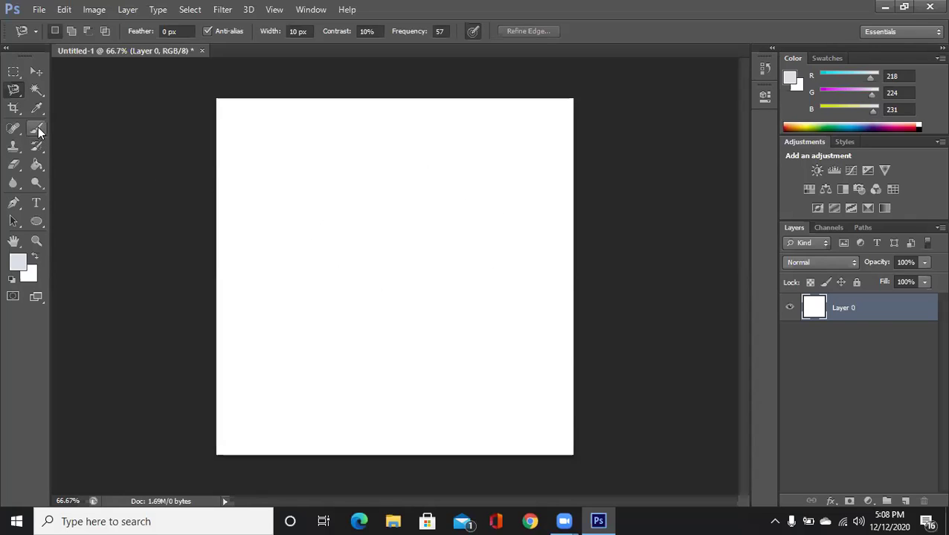
Start a three-point outline in the upper half of the canvas with the Polygonal Lasso tool, and remove its points one by one.
right_click(15, 92)
left_click(46, 100)
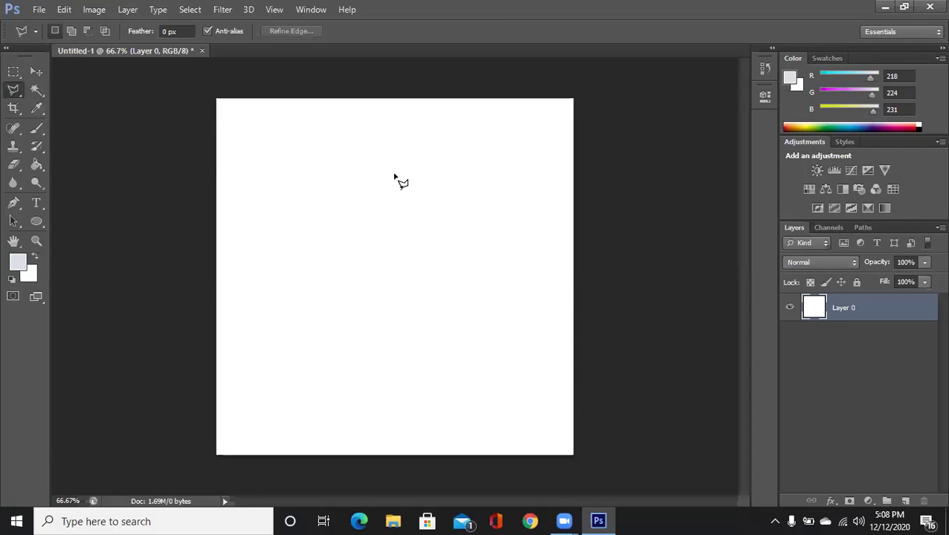
left_click(311, 141)
left_click(313, 218)
left_click(481, 252)
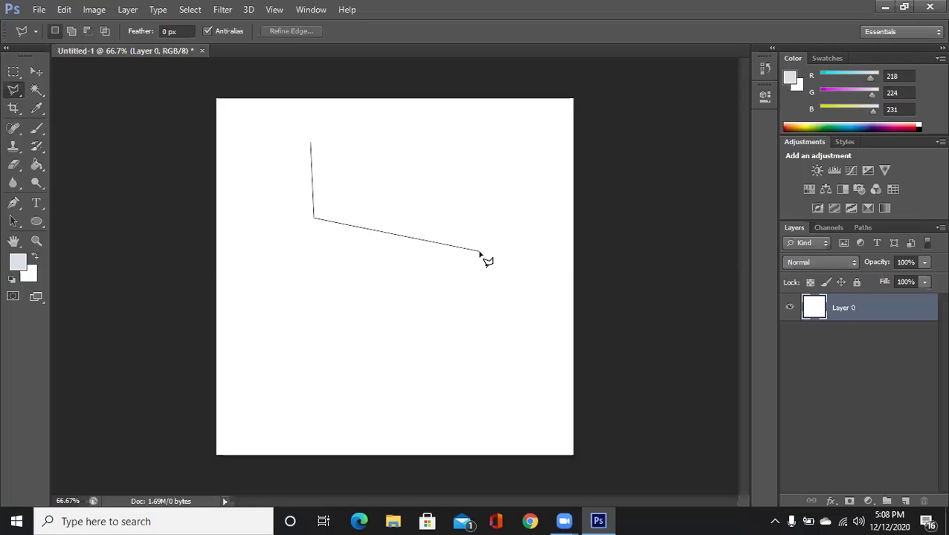
key("BackSpace")
key("BackSpace")
key("BackSpace")
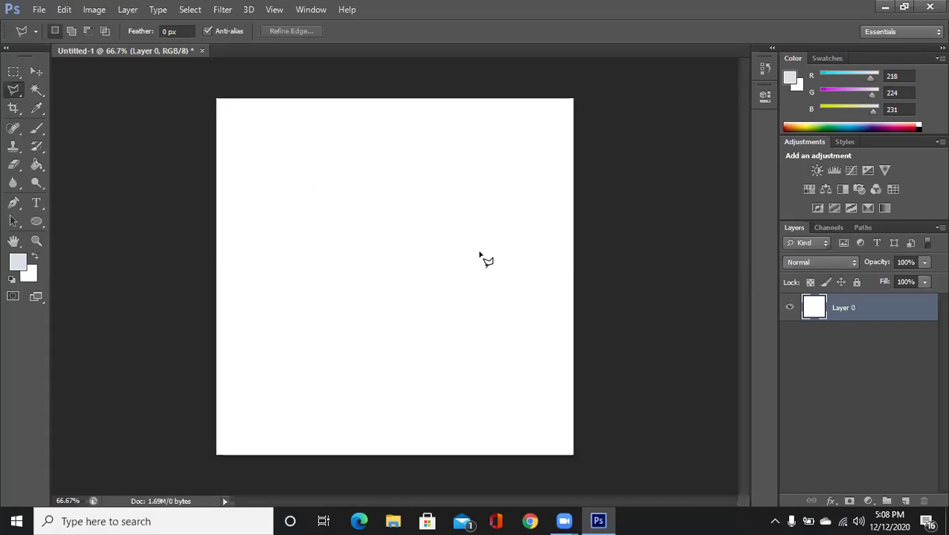
Place five Polygonal Lasso points around the left and middle of the canvas without closing the outline, and remove them all.
left_click(427, 279)
left_click(306, 187)
left_click(276, 282)
left_click(372, 326)
left_click(416, 281)
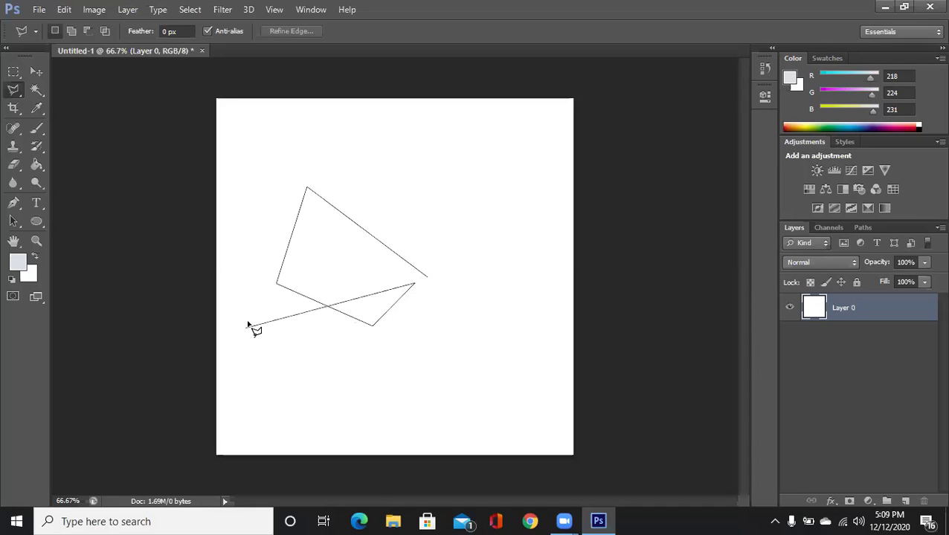
key("shift")
key("BackSpace")
key("BackSpace")
key("BackSpace")
key("BackSpace")
key("BackSpace")
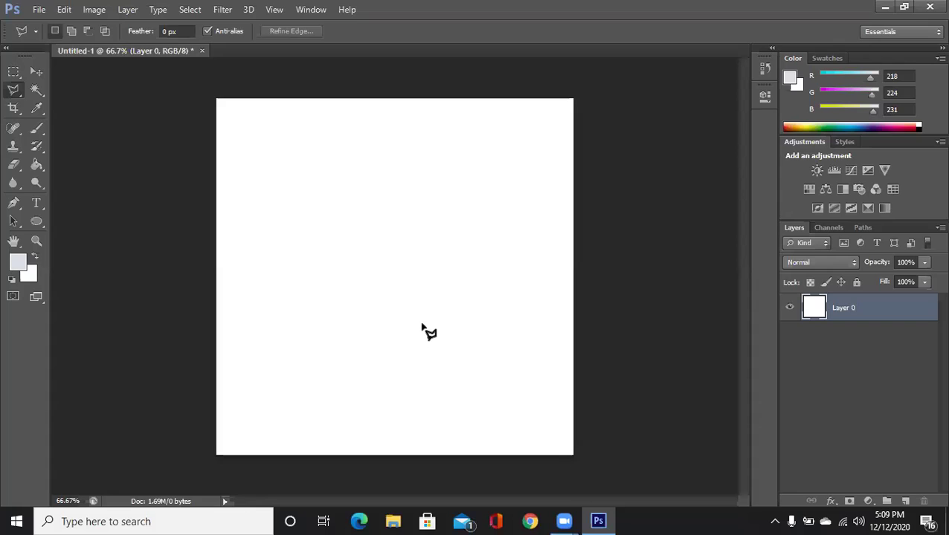
Try tracing an open outline with the Magnetic Lasso tool in the upper part of the canvas, and cancel it.
right_click(15, 91)
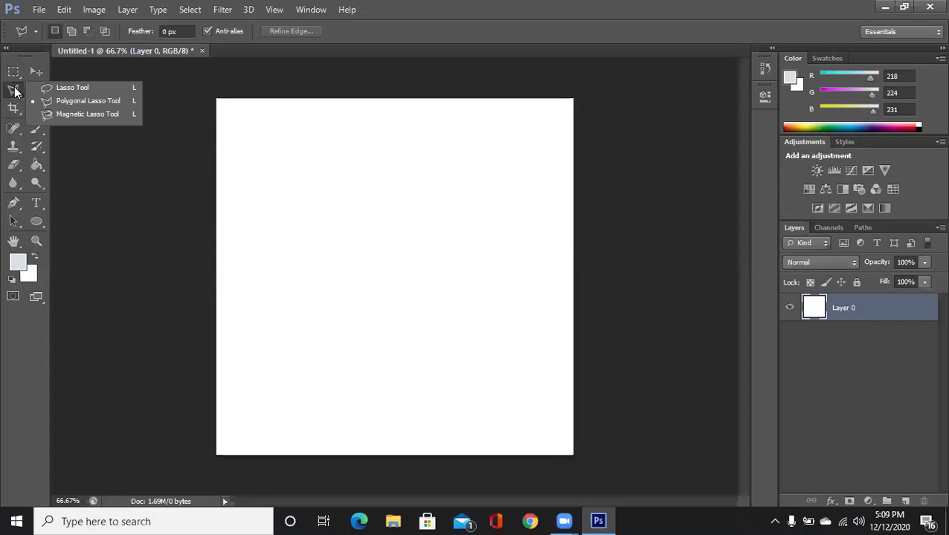
left_click(58, 116)
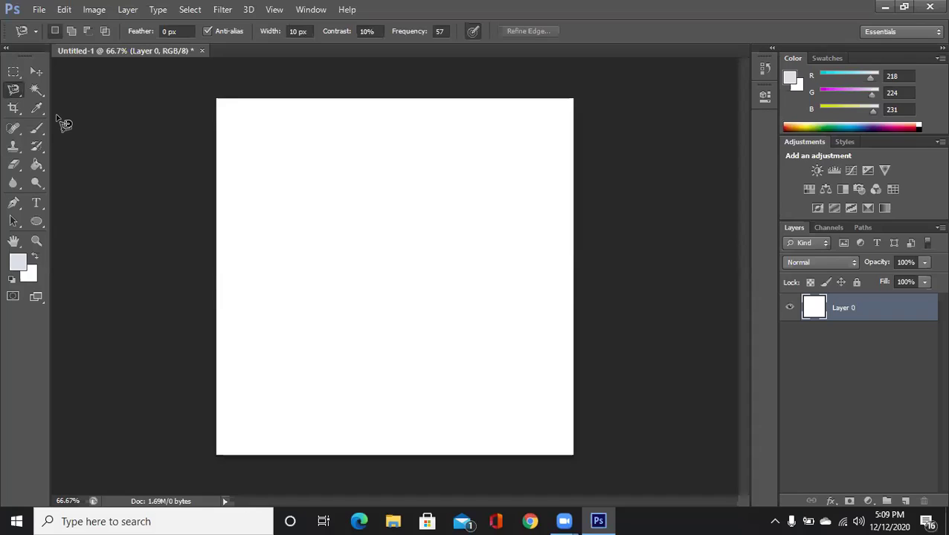
left_click(368, 131)
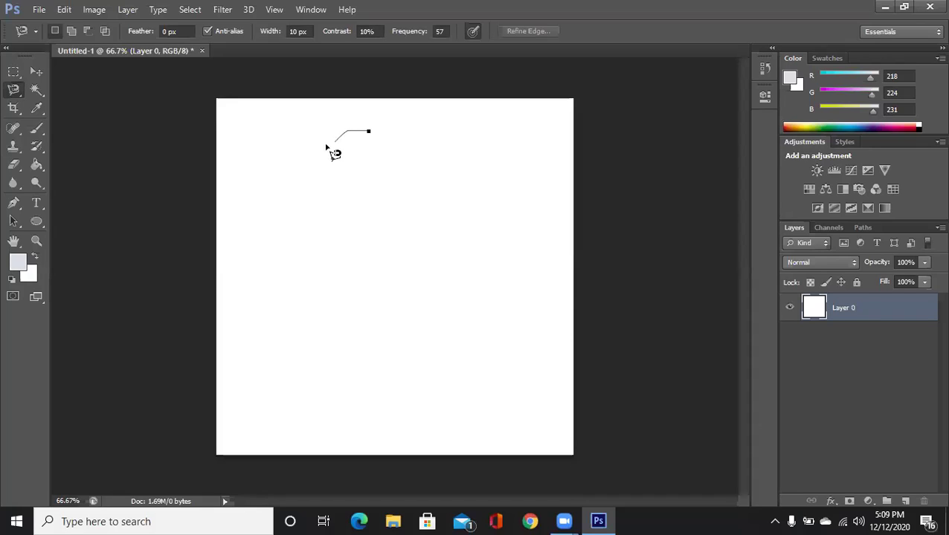
left_click(284, 160)
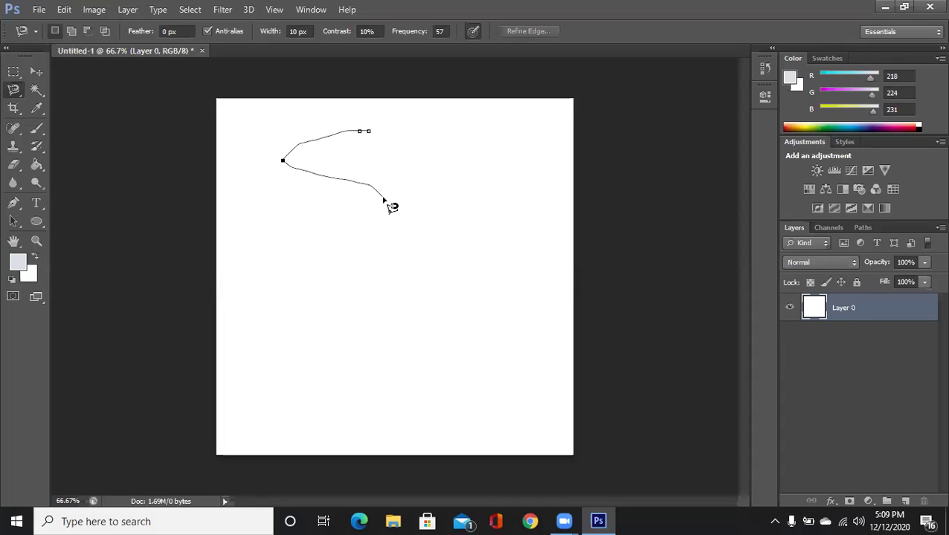
key("Escape")
key("i")
key("shift+F5")
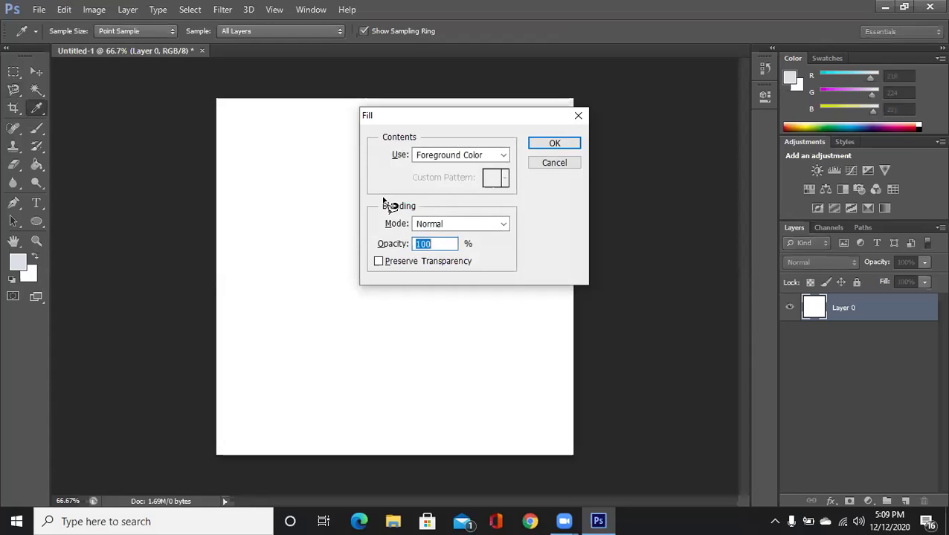
left_click(554, 143)
key("l")
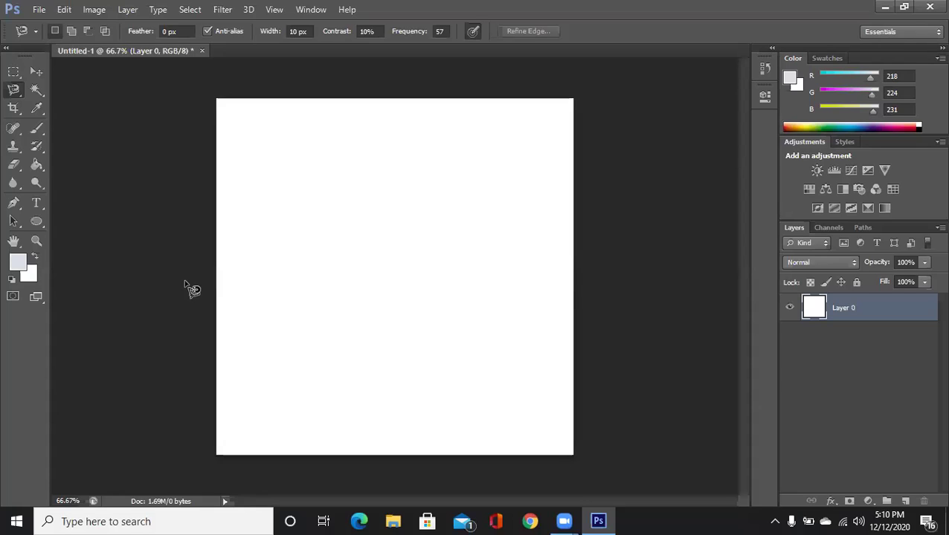
Switch to Chrome, open the Unsplash website and look through the photos in its Editorial feed.
left_click(530, 521)
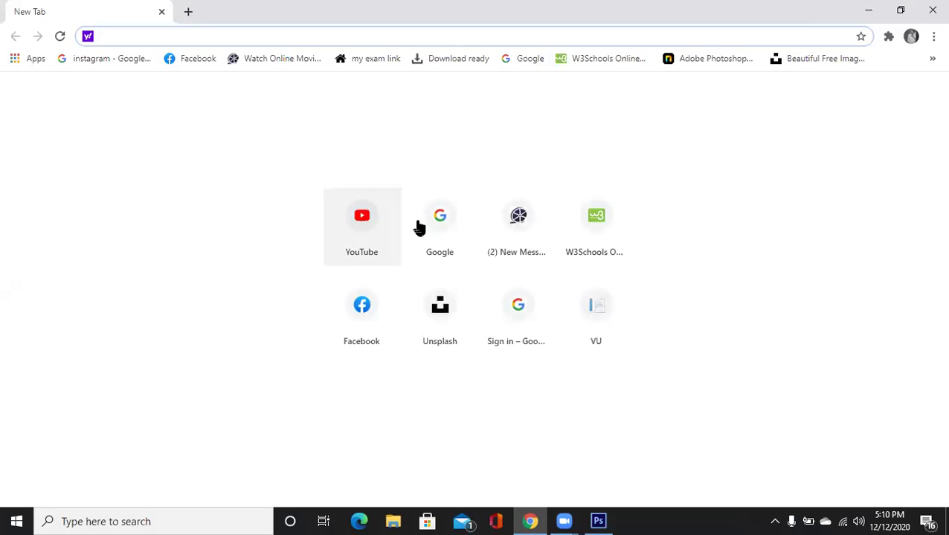
left_click(792, 65)
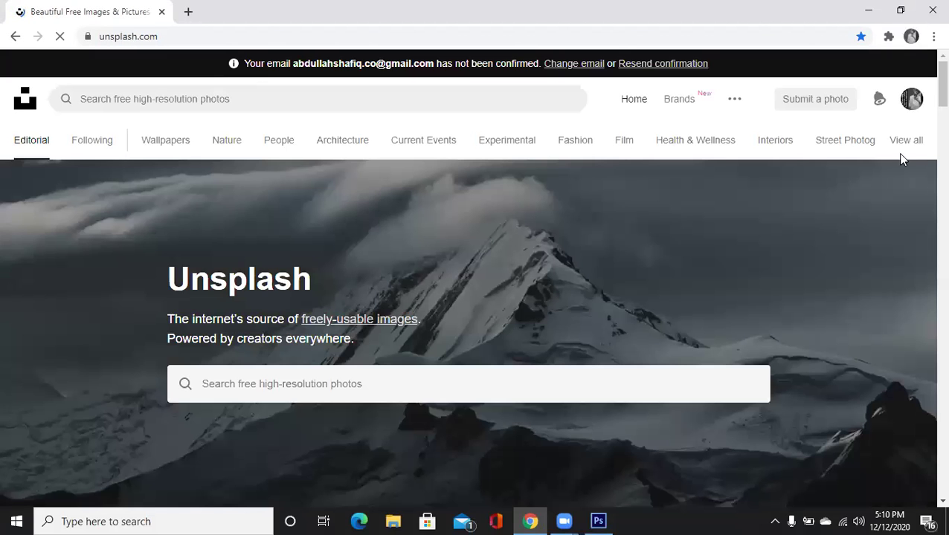
scroll(928, 112, "down", 5)
scroll(928, 130, "down", 4)
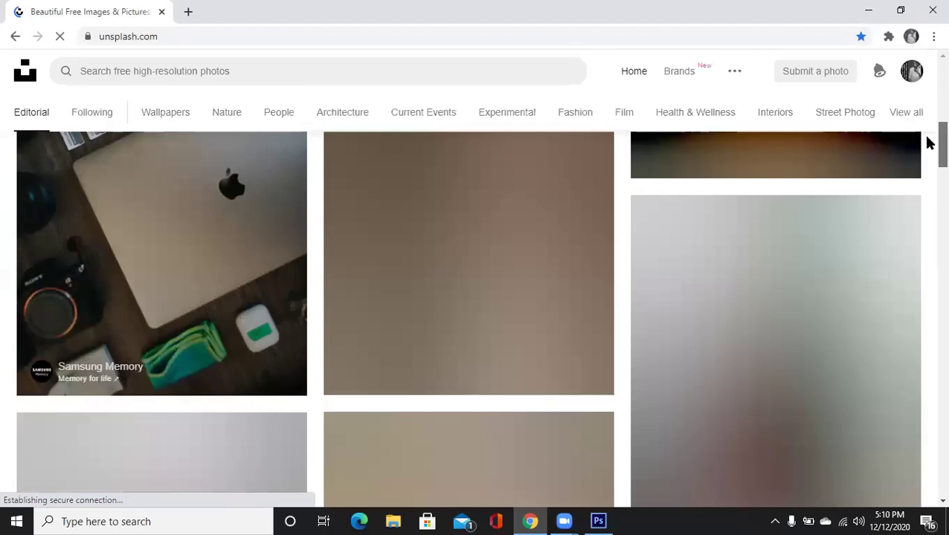
scroll(928, 148, "down", 3)
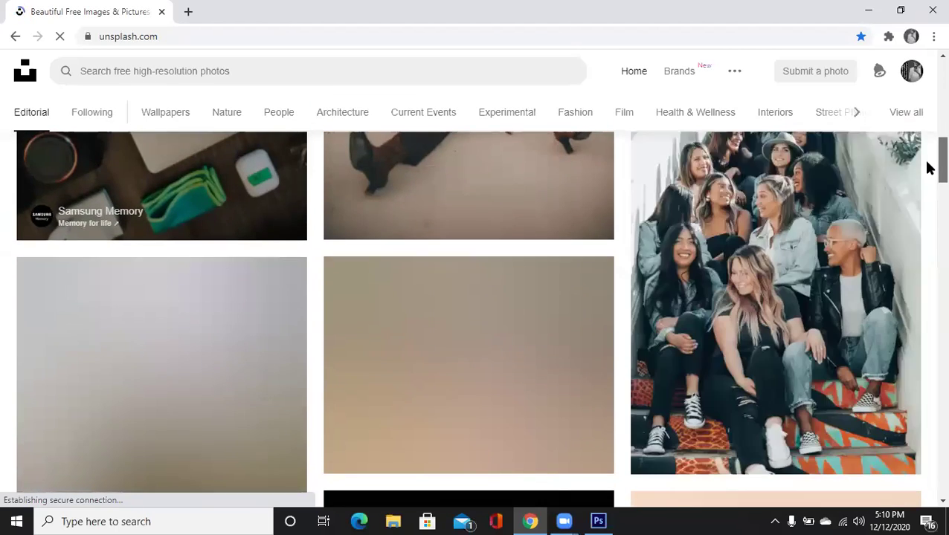
scroll(926, 195, "down", 10)
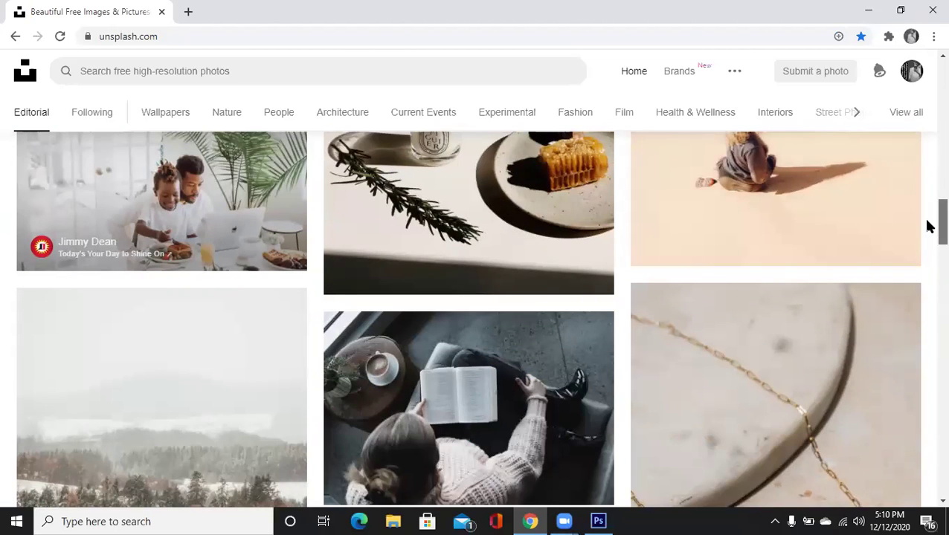
scroll(926, 253, "down", 8)
scroll(927, 266, "down", 10)
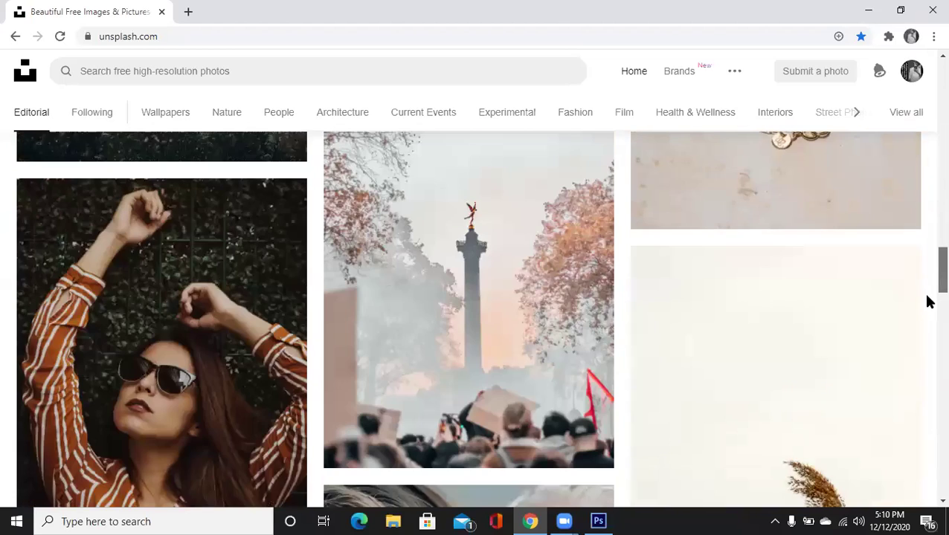
scroll(927, 357, "down", 10)
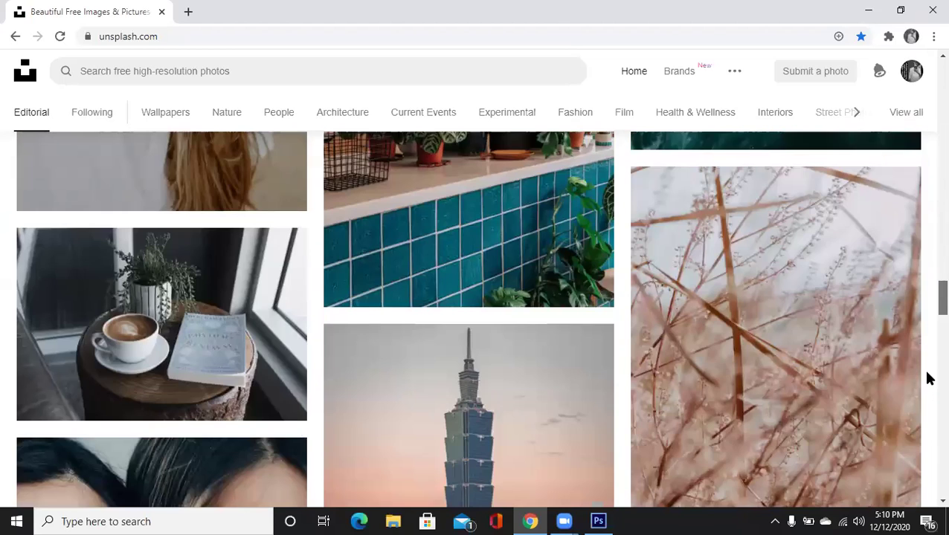
scroll(926, 381, "up", 2)
scroll(926, 381, "down", 1)
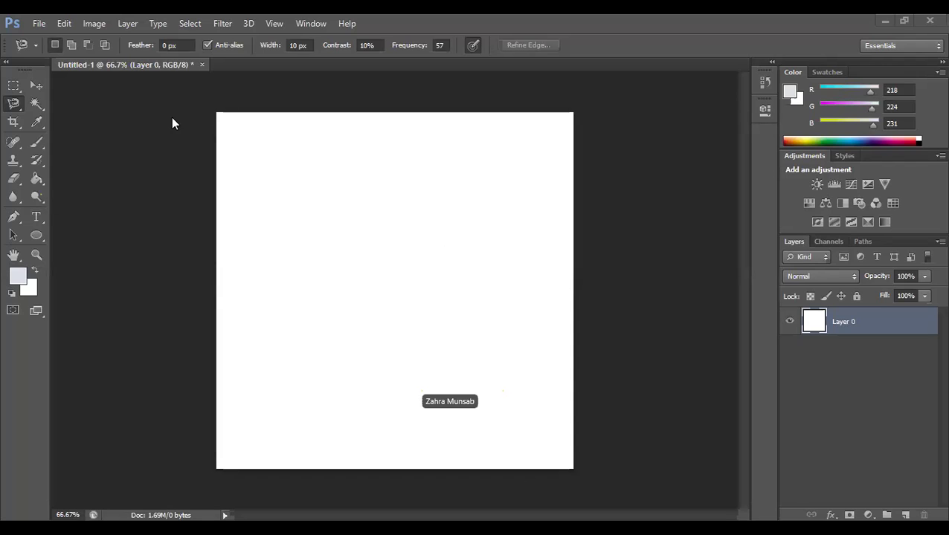
Switch back to Photoshop and choose the Elliptical Marquee tool.
left_click(14, 85)
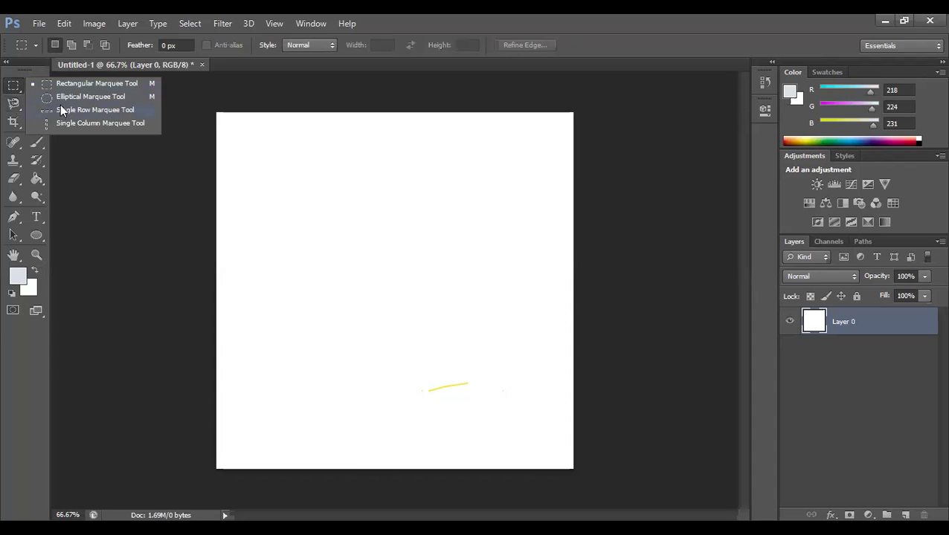
left_click(63, 101)
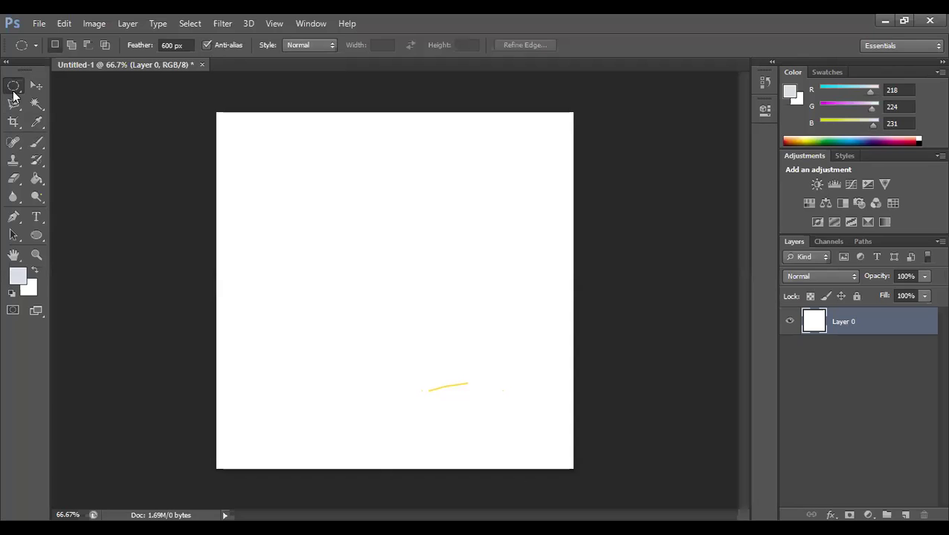
Try an ellipse selection of about 8.6 × 8.4 cm with a 600 px feather, and set the feather to 0 px.
left_click_drag(279, 163, 393, 273)
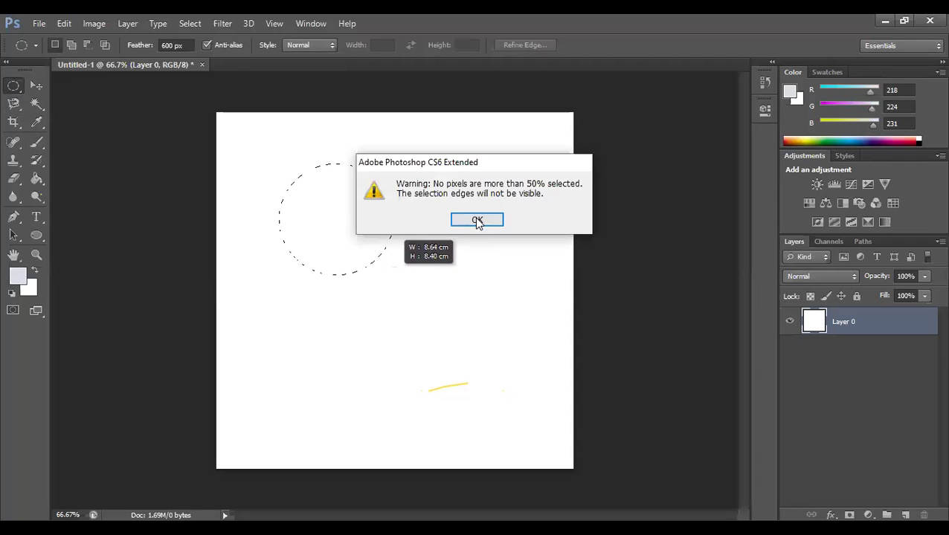
left_click(477, 221)
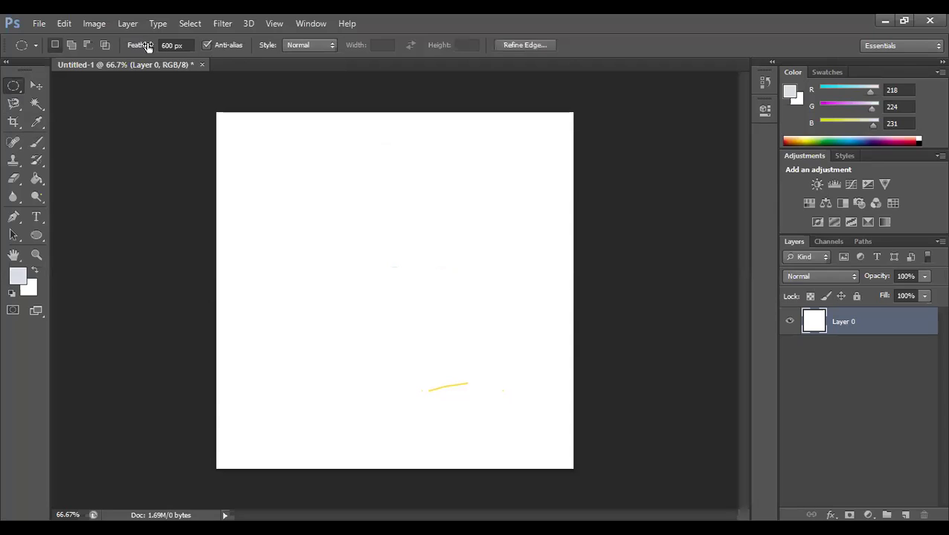
left_click(172, 46)
key("BackSpace")
key("BackSpace")
key("BackSpace")
type("0")
key("Return")
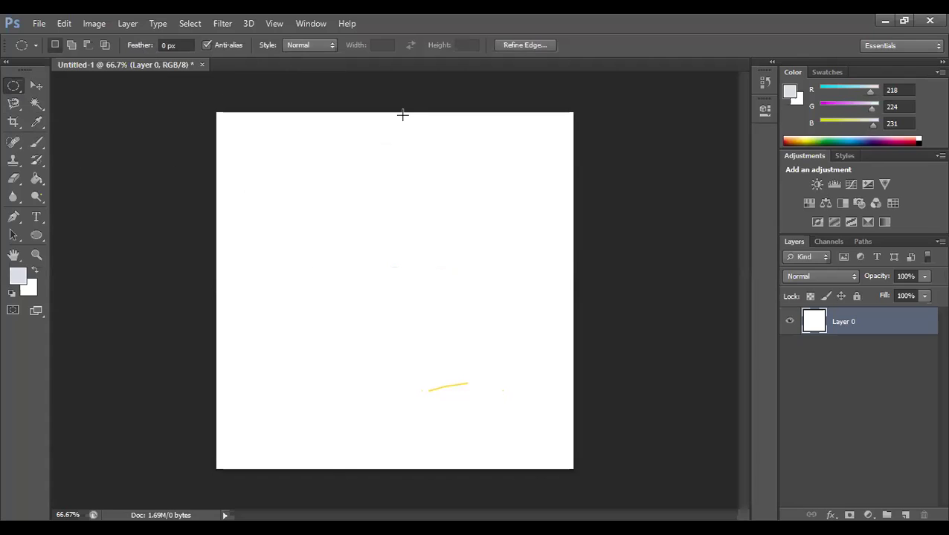
Select a circular area in the upper-left part of the canvas and set the foreground colour to near-black #000107.
left_click_drag(267, 138, 379, 246)
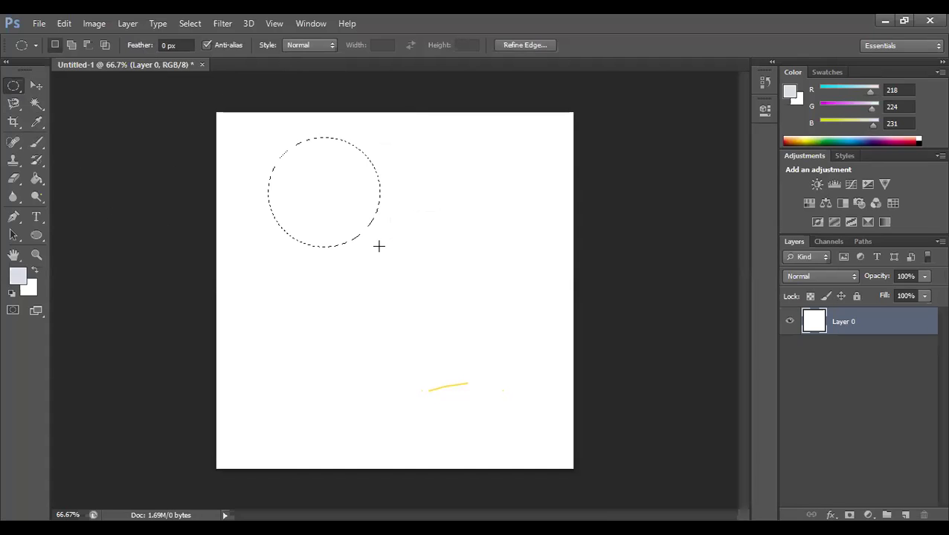
left_click(793, 93)
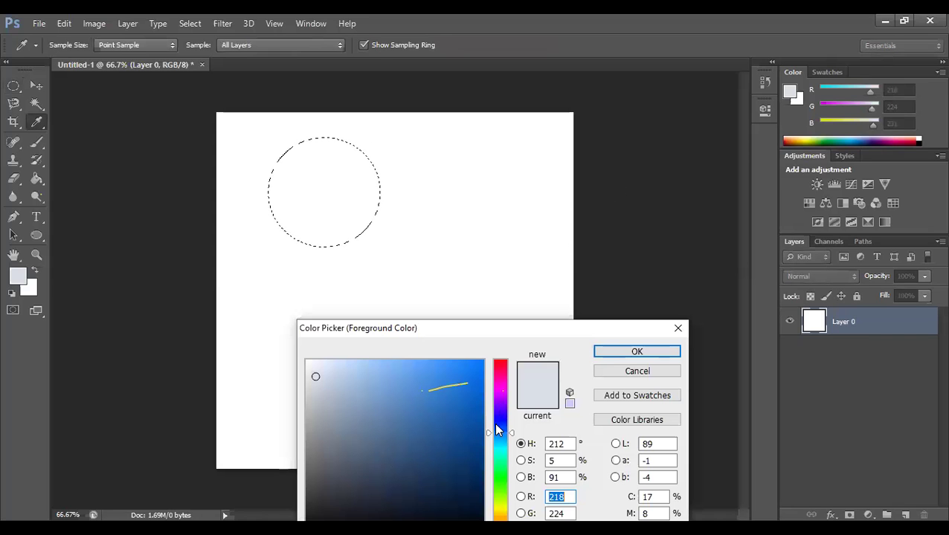
left_click_drag(497, 433, 498, 423)
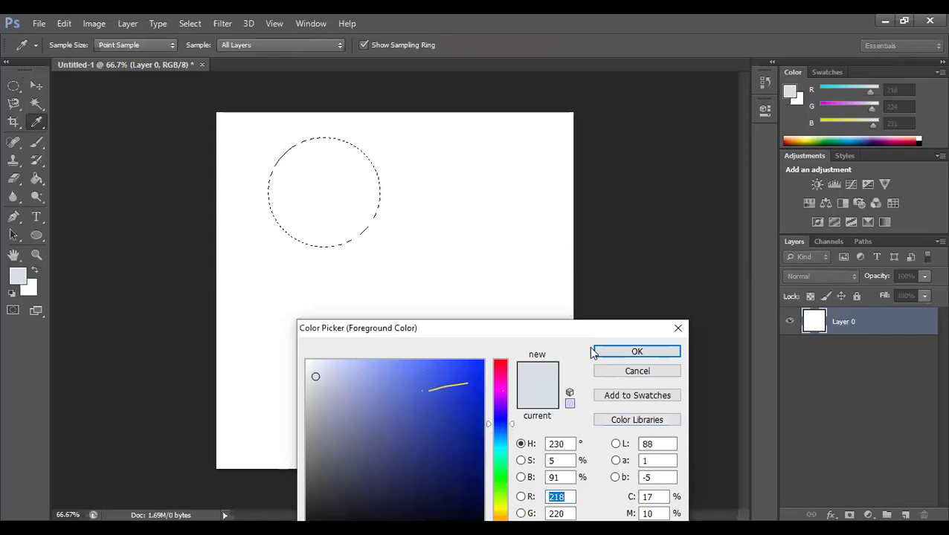
left_click_drag(589, 323, 600, 254)
left_click_drag(475, 455, 510, 461)
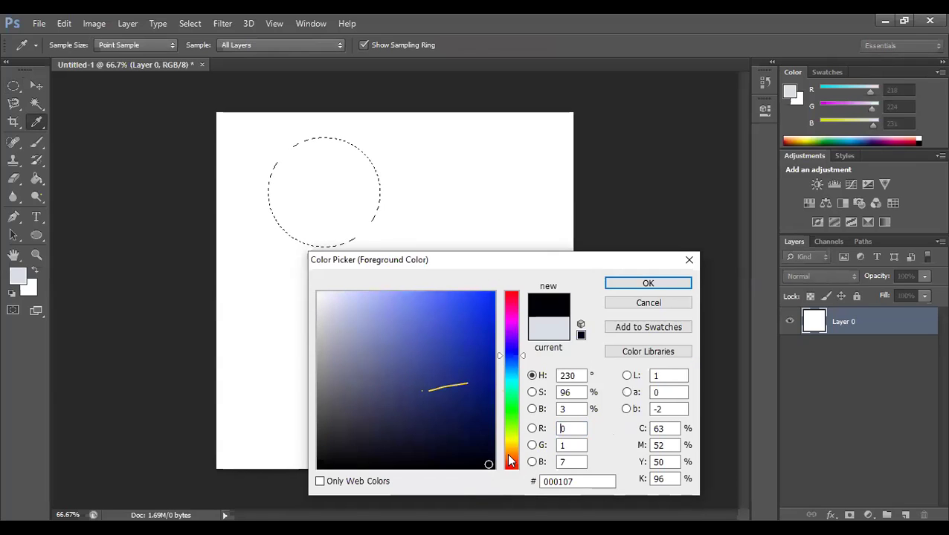
left_click(609, 283)
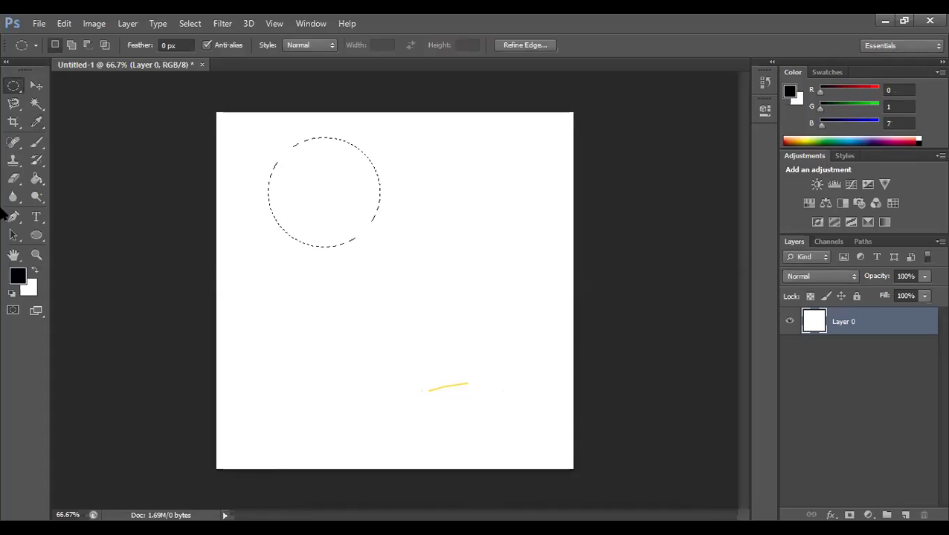
Fill the circular selection with the foreground colour using the Paint Bucket, and deselect it.
left_click(36, 179)
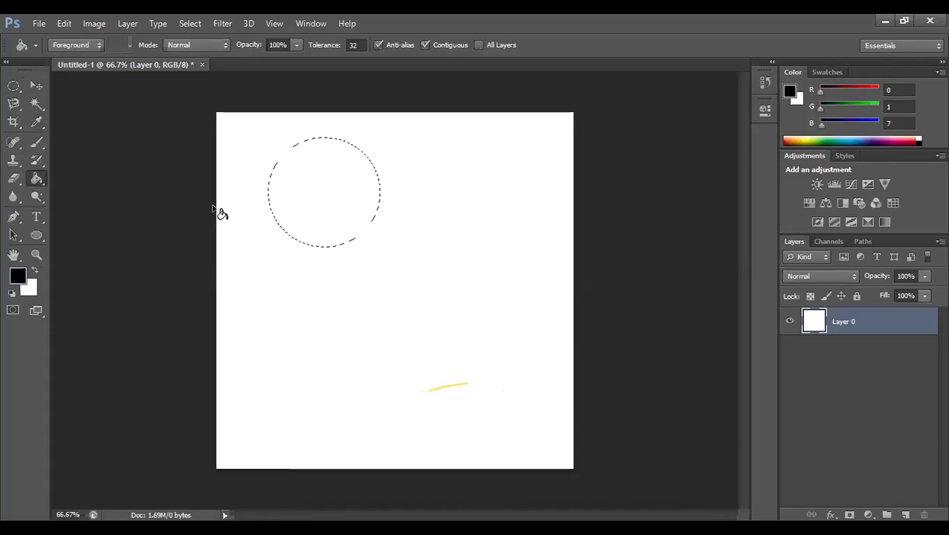
left_click(294, 203)
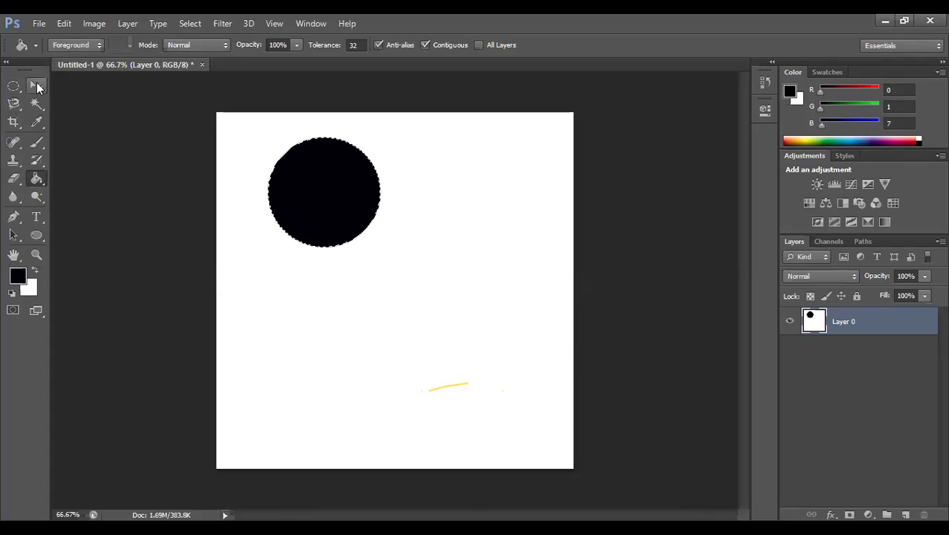
left_click(37, 86)
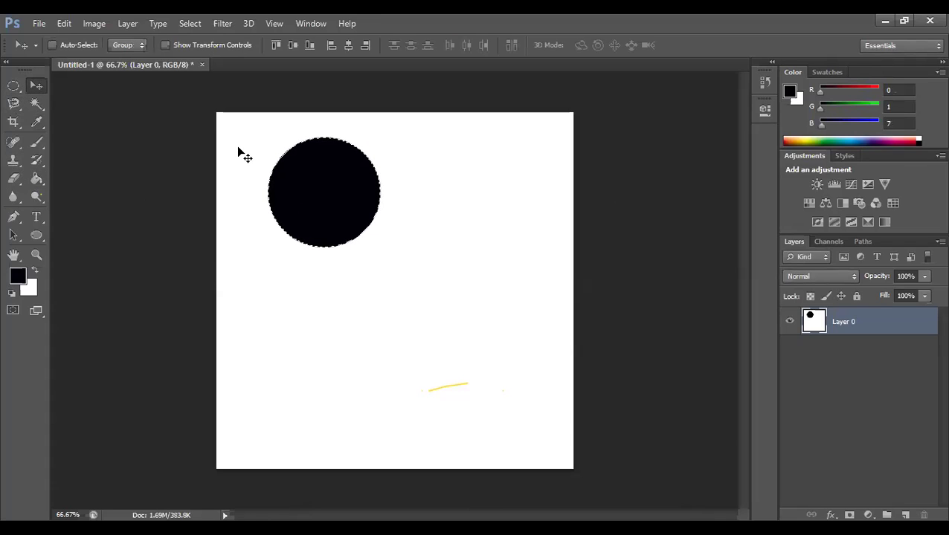
left_click(14, 86)
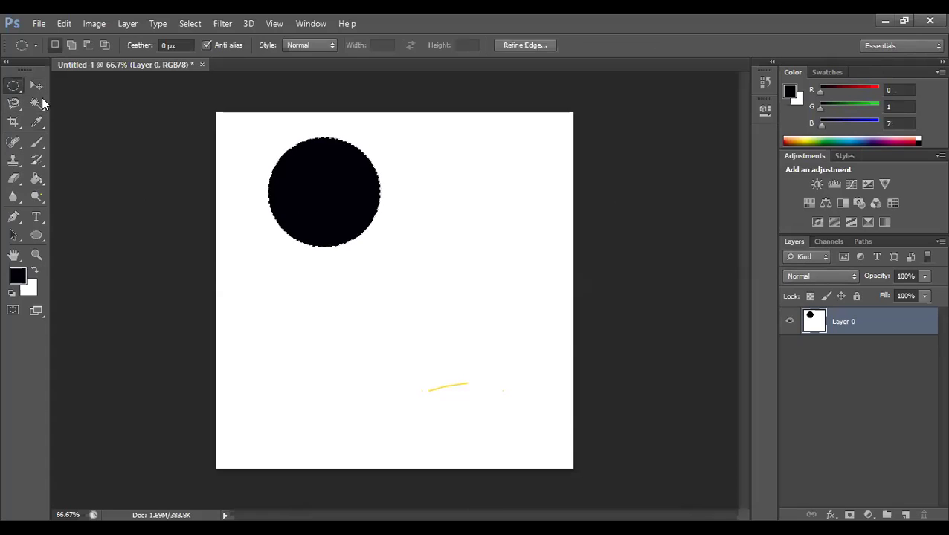
left_click(236, 175)
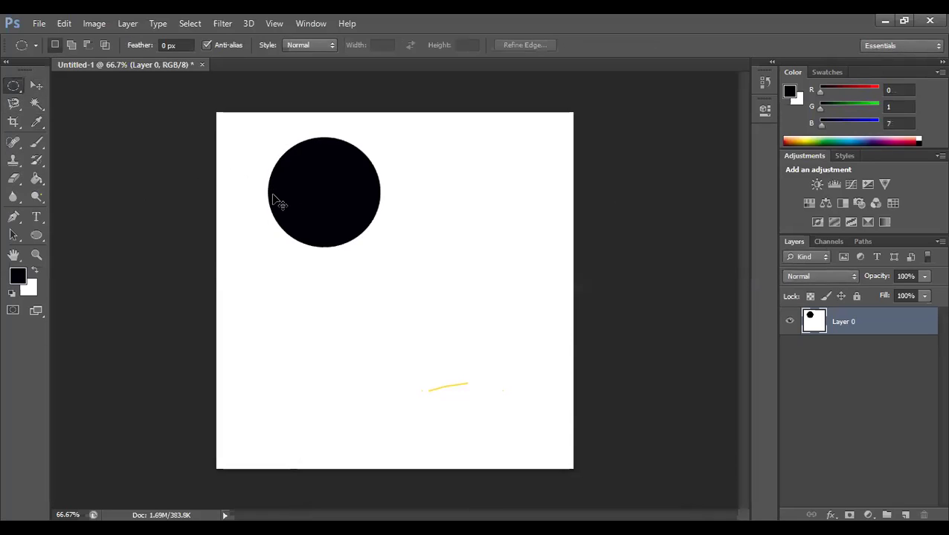
Examine the pixels along the black circle's right edge at 1200% magnification.
key("ctrl+plus")
key("ctrl+plus")
key("ctrl+plus")
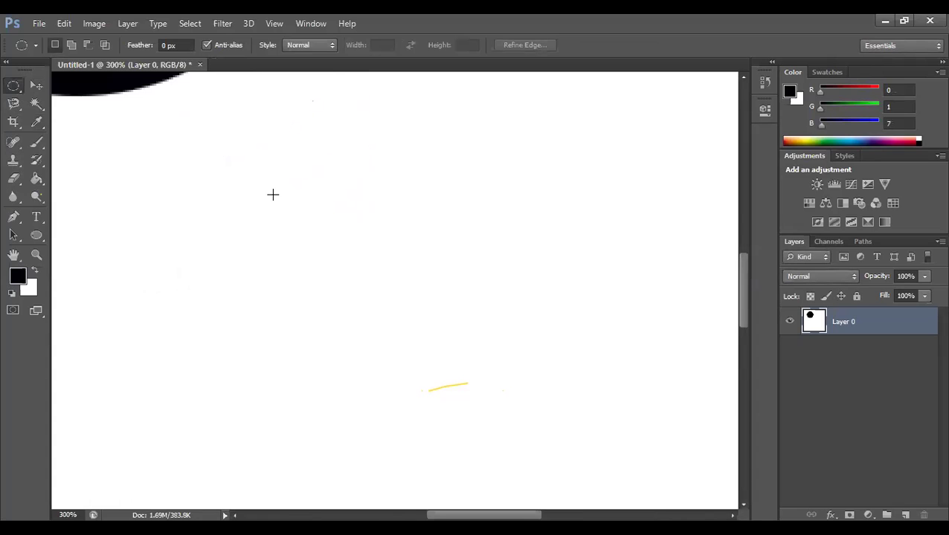
left_click_drag(746, 293, 733, 218)
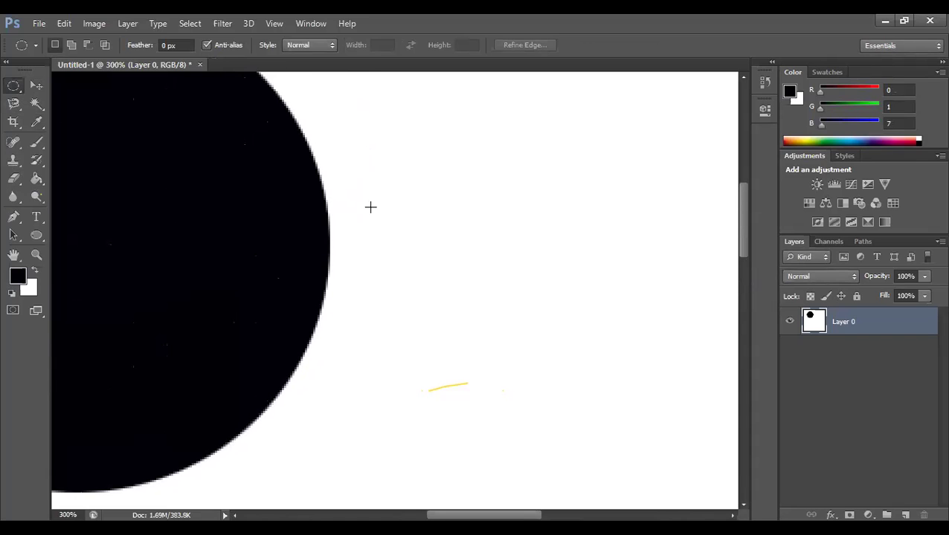
key("ctrl+plus")
key("ctrl+plus")
key("ctrl+plus")
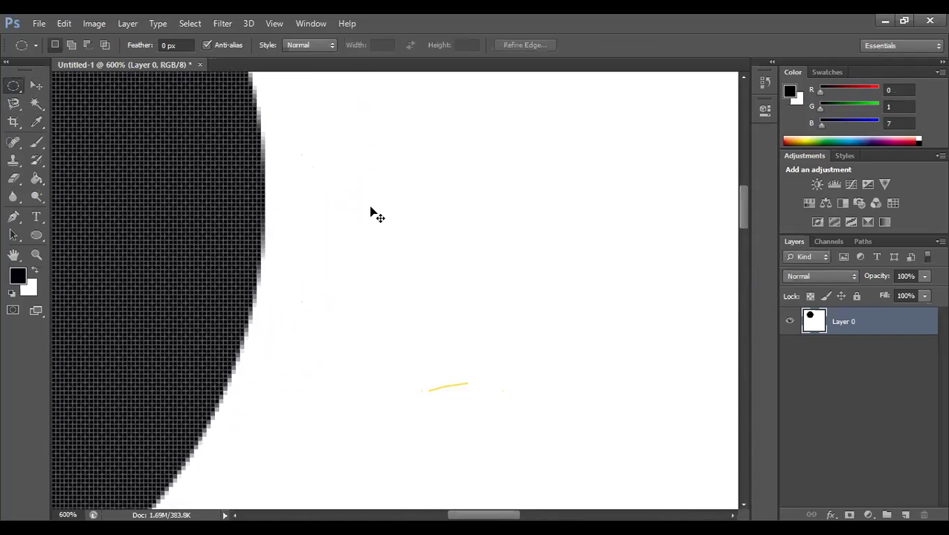
key("ctrl+plus")
key("ctrl+plus")
key("ctrl+plus")
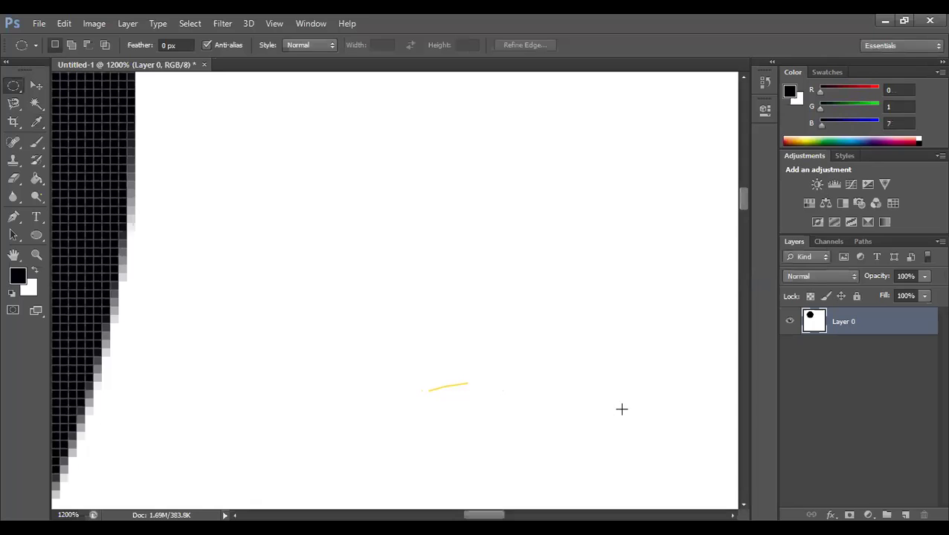
scroll(378, 421, "left", 10)
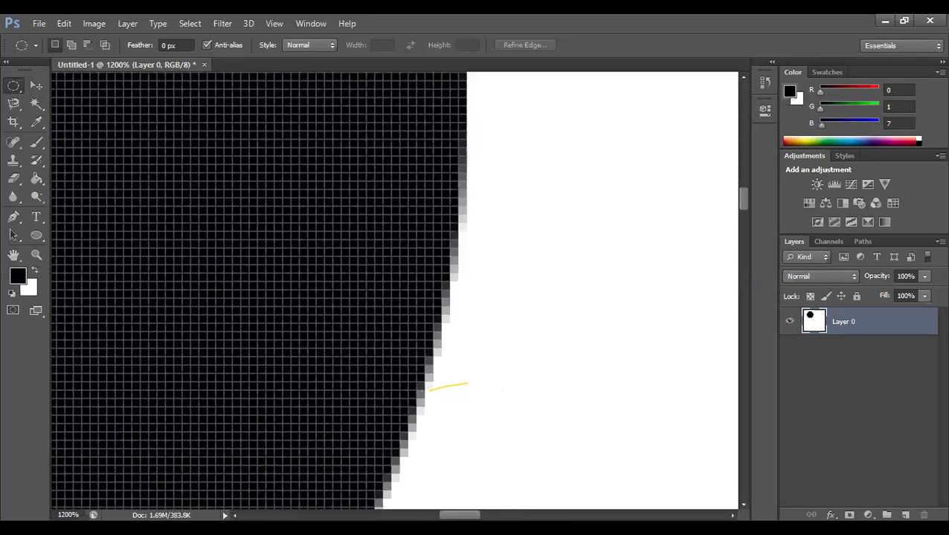
scroll(377, 422, "right", 1)
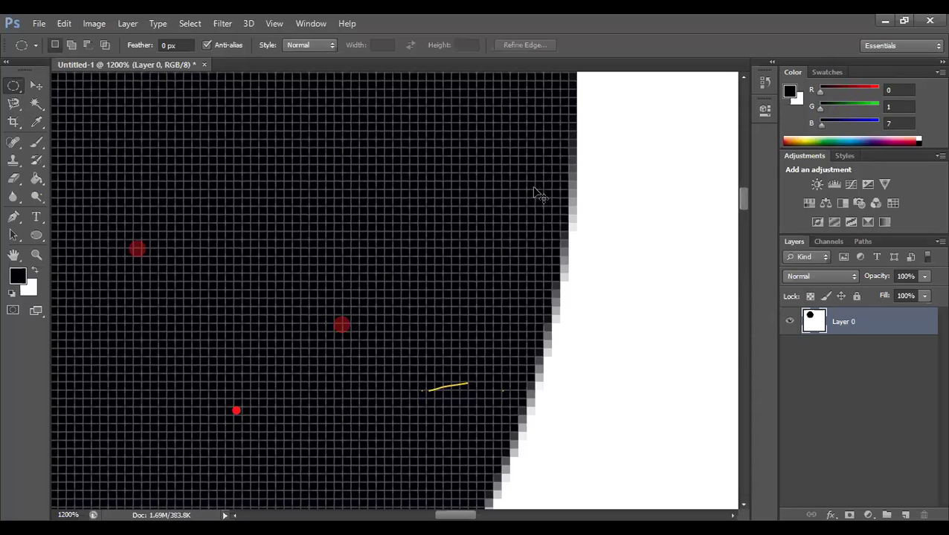
Turn off anti-aliasing for the Elliptical Marquee and select a second circular area to the right of the black circle.
key("ctrl+minus")
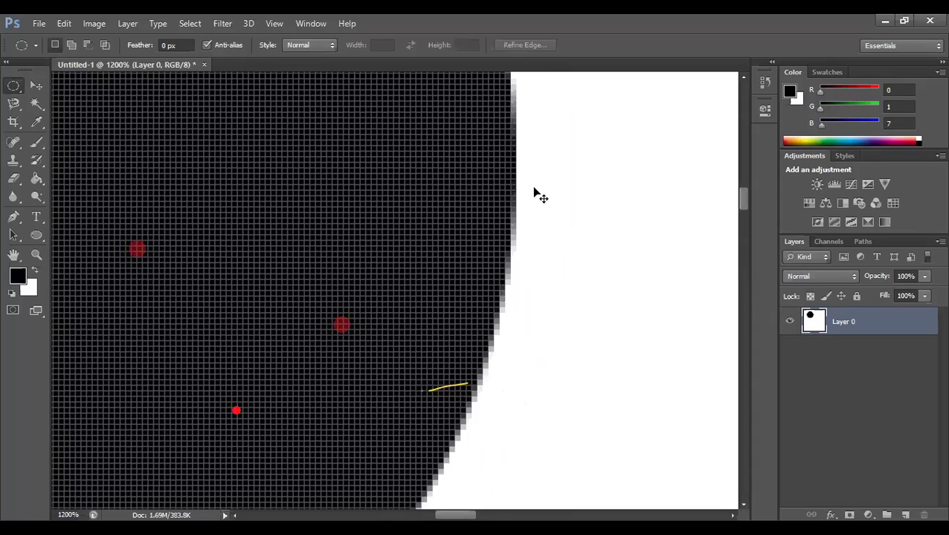
key("ctrl+1")
key("ctrl+plus")
key("ctrl+minus")
key("ctrl+plus")
key("ctrl+minus")
key("ctrl+plus")
key("ctrl+minus")
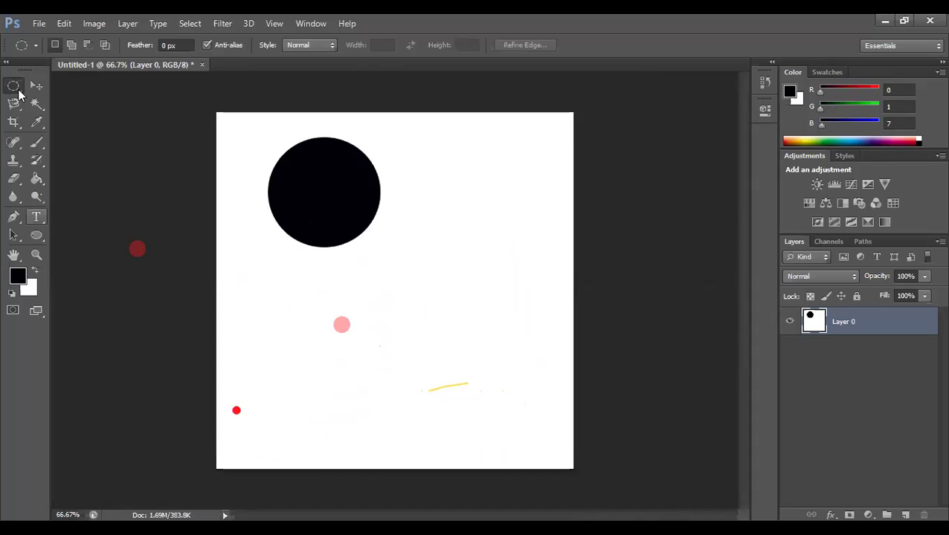
left_click(206, 45)
left_click_drag(407, 152, 512, 254)
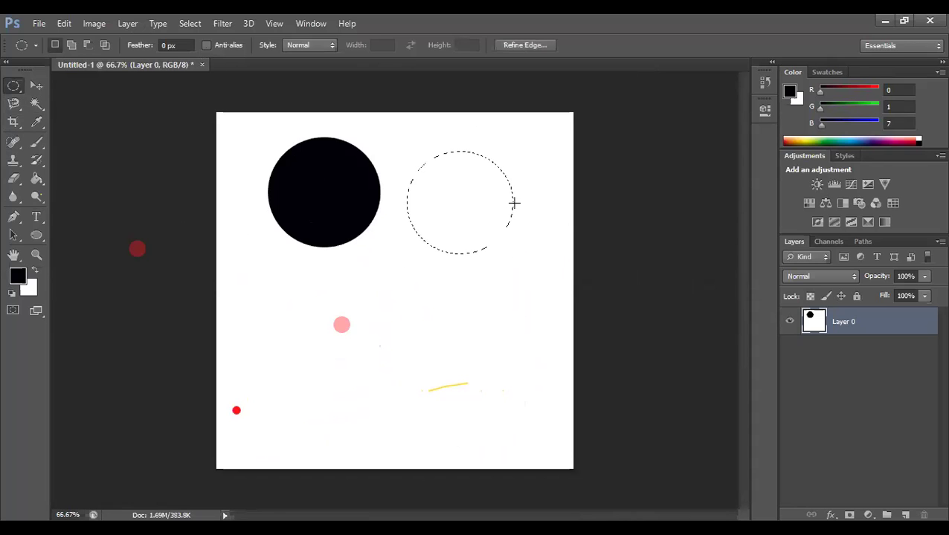
Fill the second circular selection with the near-black foreground colour and deselect it.
left_click(36, 179)
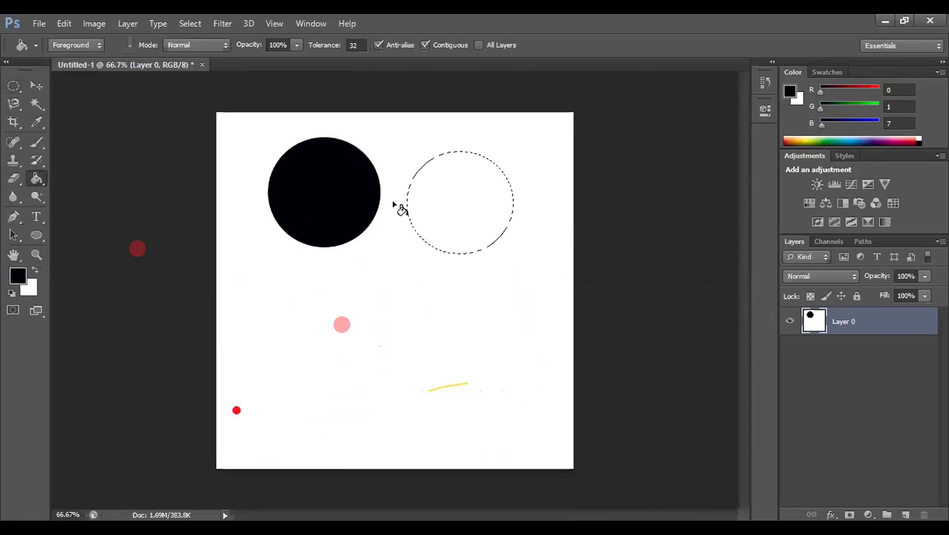
left_click(425, 194)
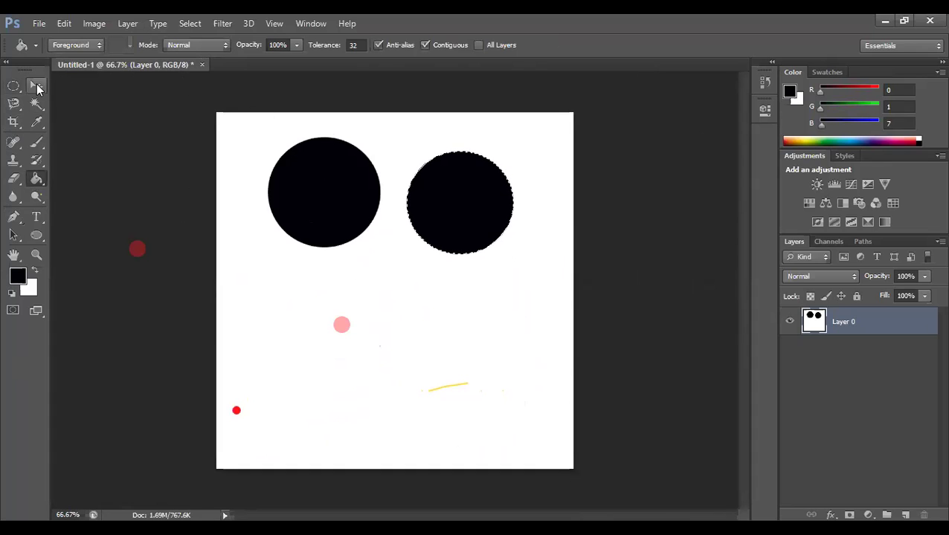
left_click(13, 85)
key("ctrl+d")
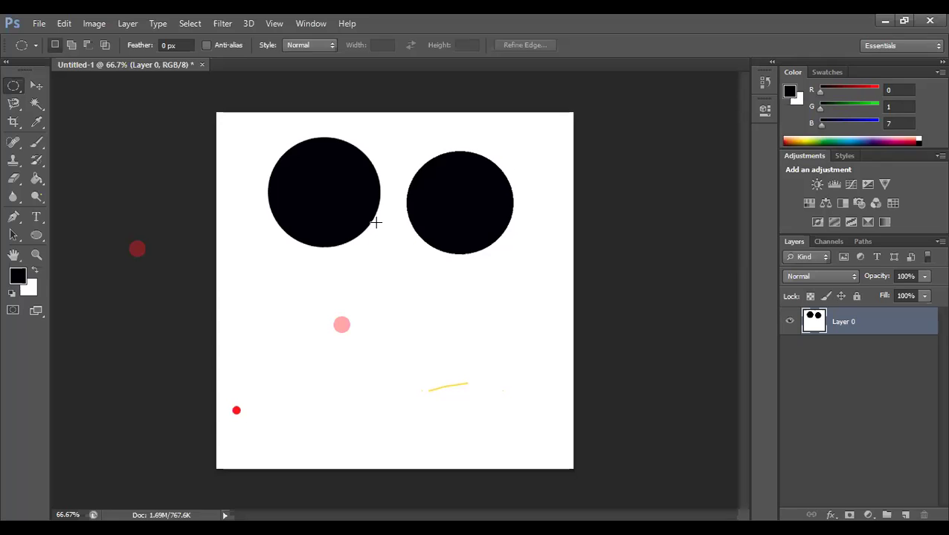
Compare the facing edges of the two black circles at up to 800% magnification.
key("ctrl+plus")
key("ctrl+plus")
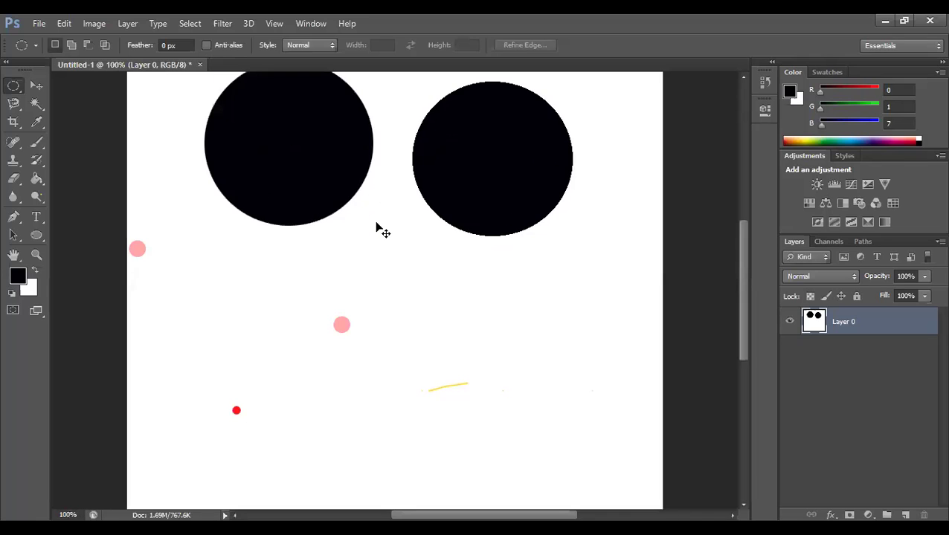
key("ctrl+minus")
key("ctrl+plus")
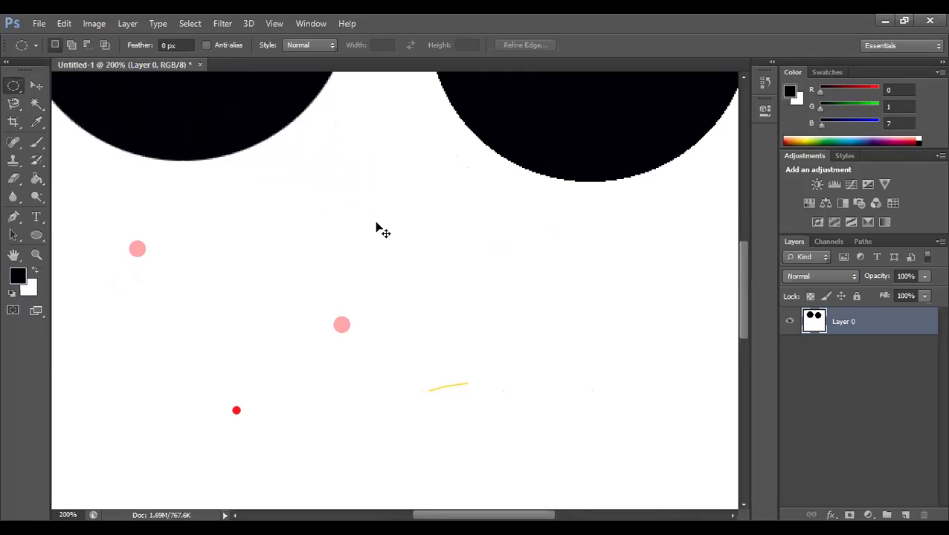
left_click_drag(741, 289, 745, 239)
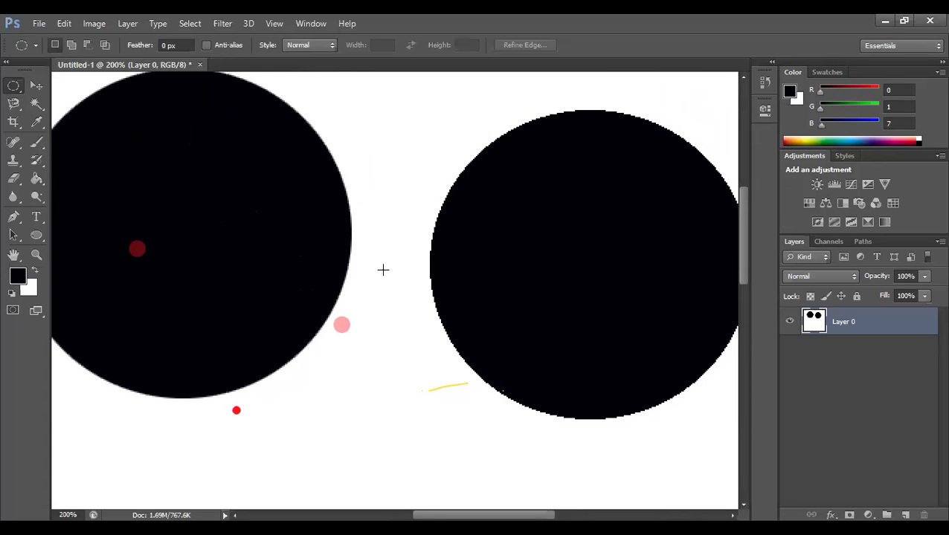
key("ctrl+plus")
key("ctrl+plus")
key("ctrl+plus")
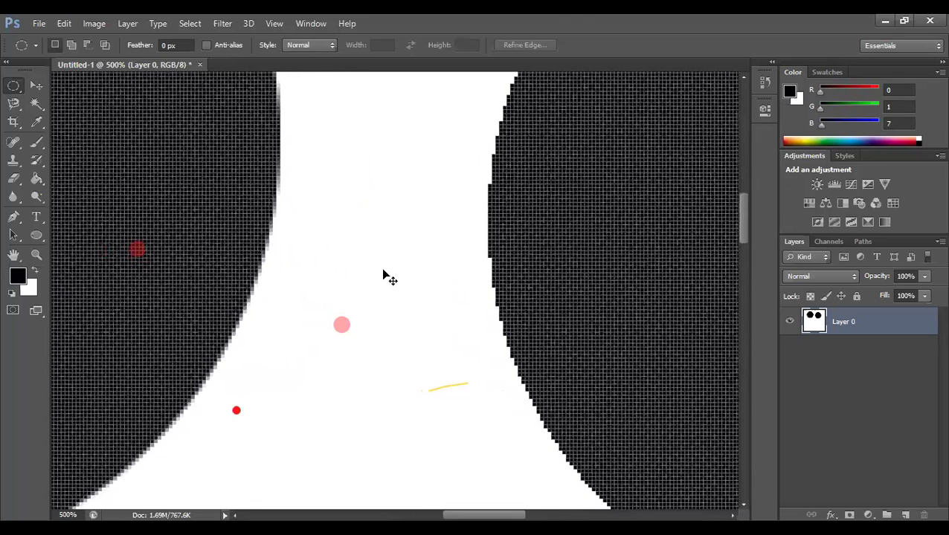
key("ctrl+plus")
key("ctrl+plus")
key("ctrl+plus")
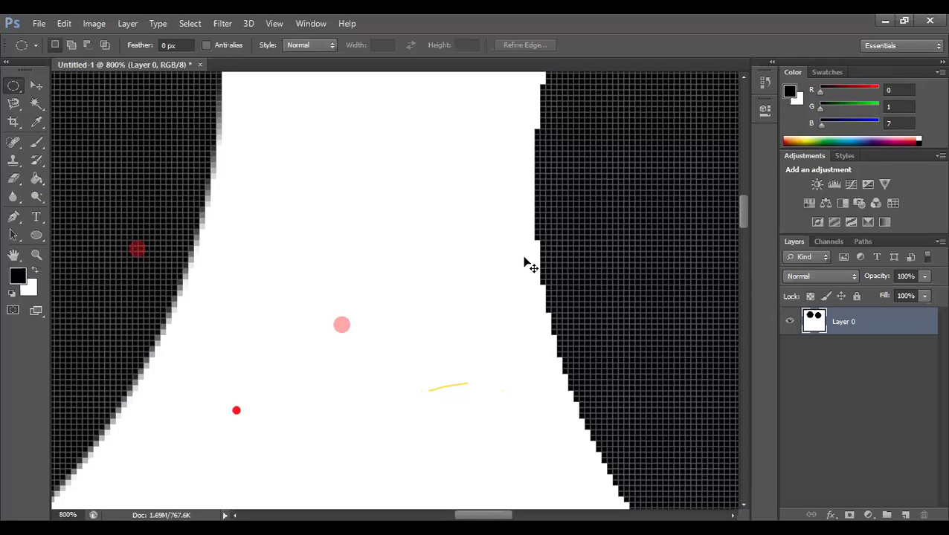
Turn anti-aliasing back on for the Elliptical Marquee and undo the fills of both black circles.
key("ctrl+minus")
key("ctrl+0")
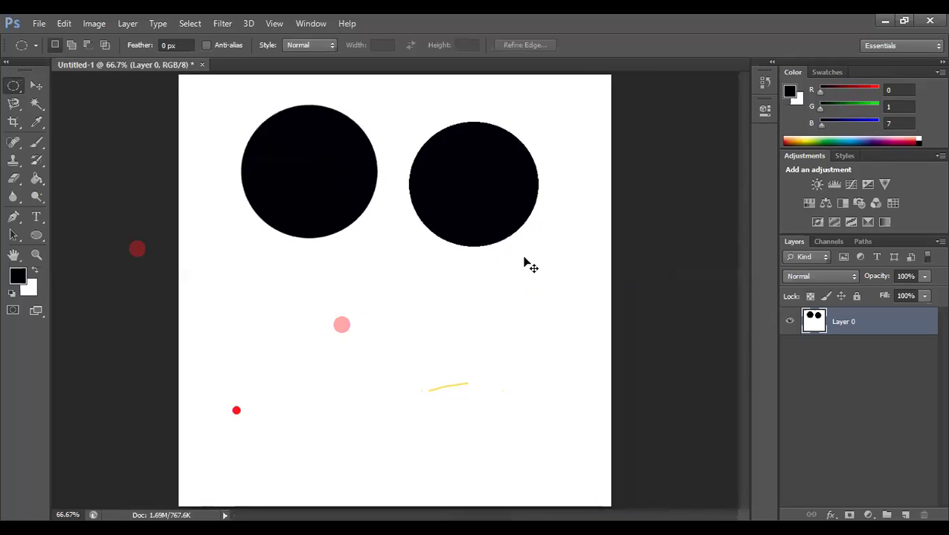
key("ctrl+1")
left_click(207, 45)
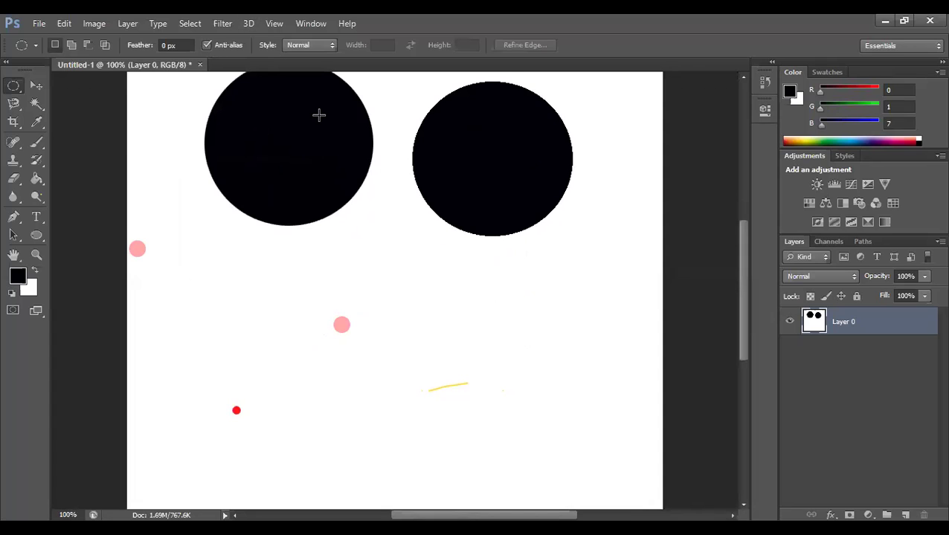
key("ctrl+alt+z")
key("ctrl+alt+z")
key("ctrl+alt+z")
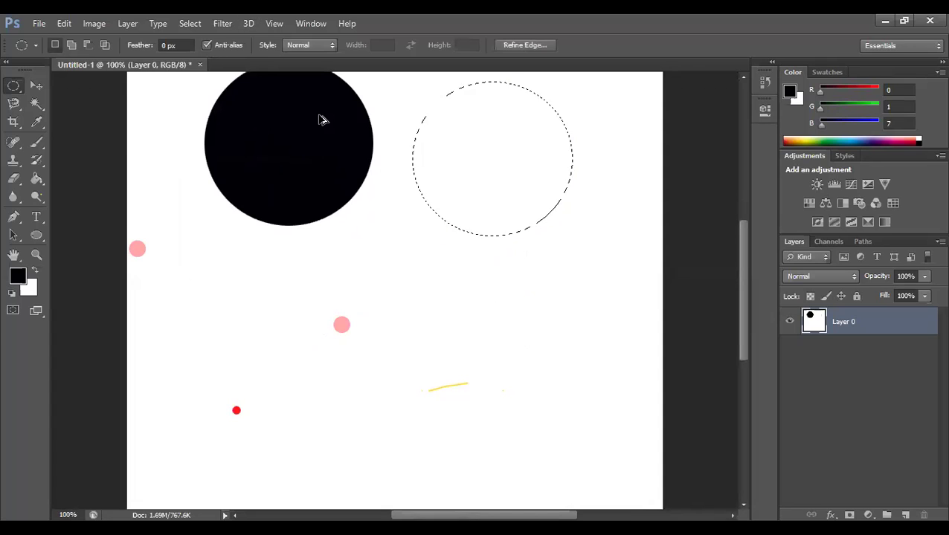
key("ctrl+alt+z")
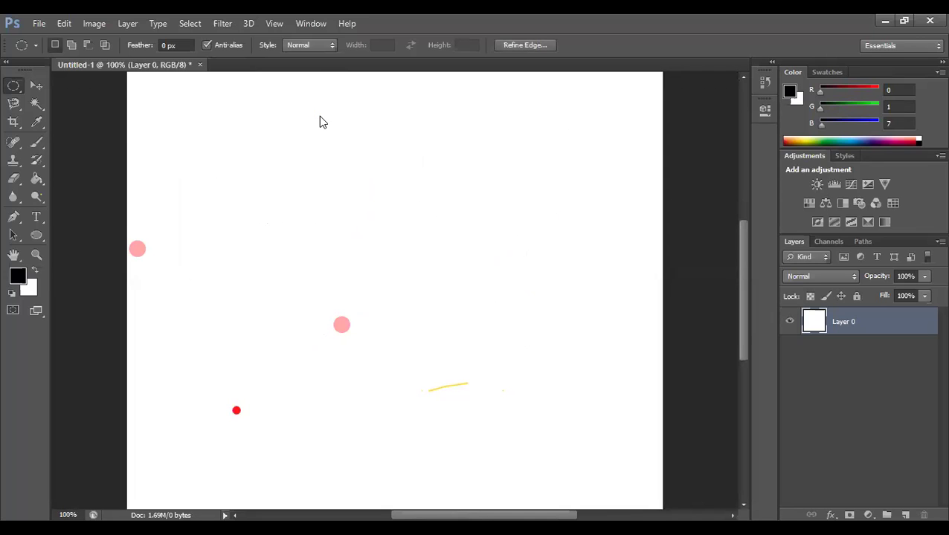
Open the image junho-NBOU1cVlfwM-unsplash (1) from the Downloads folder and convert its locked Background into a regular layer named Layer 0.
key("ctrl+o")
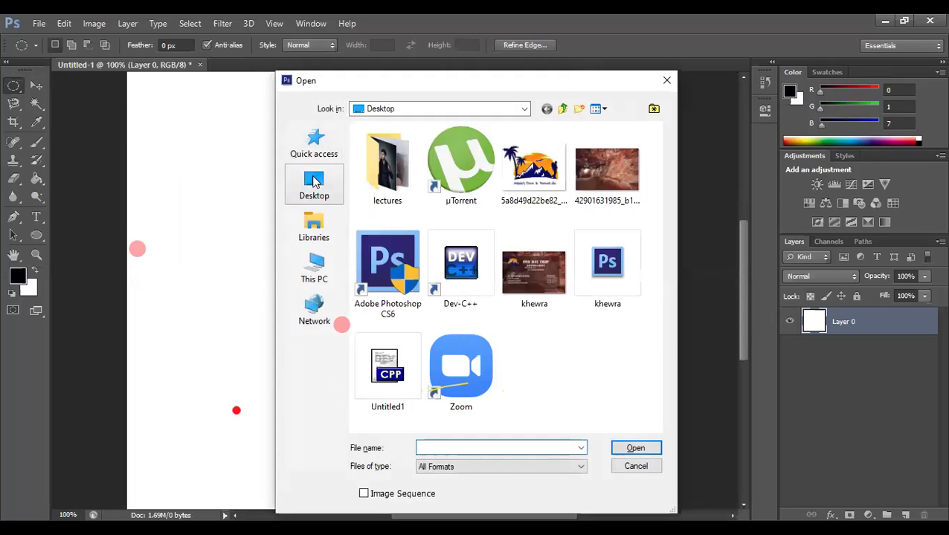
left_click(312, 190)
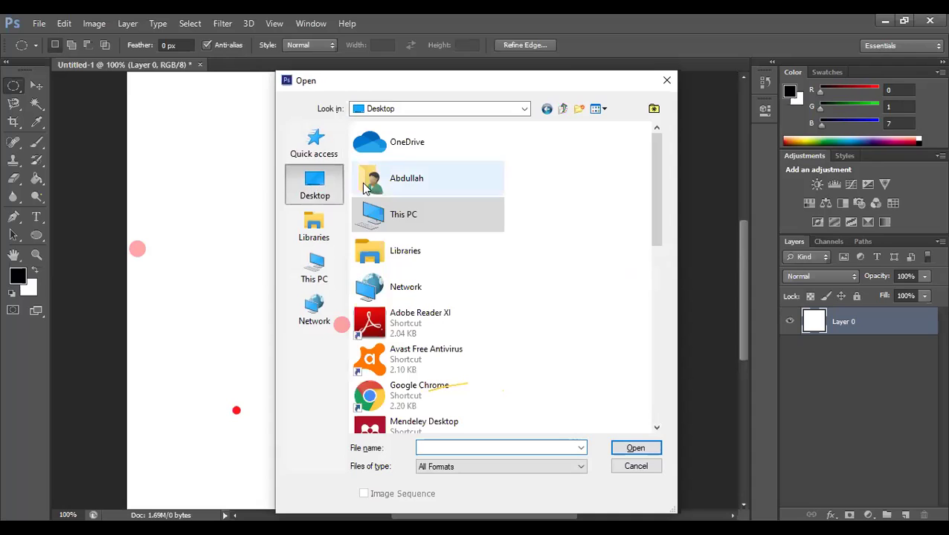
double_click(384, 190)
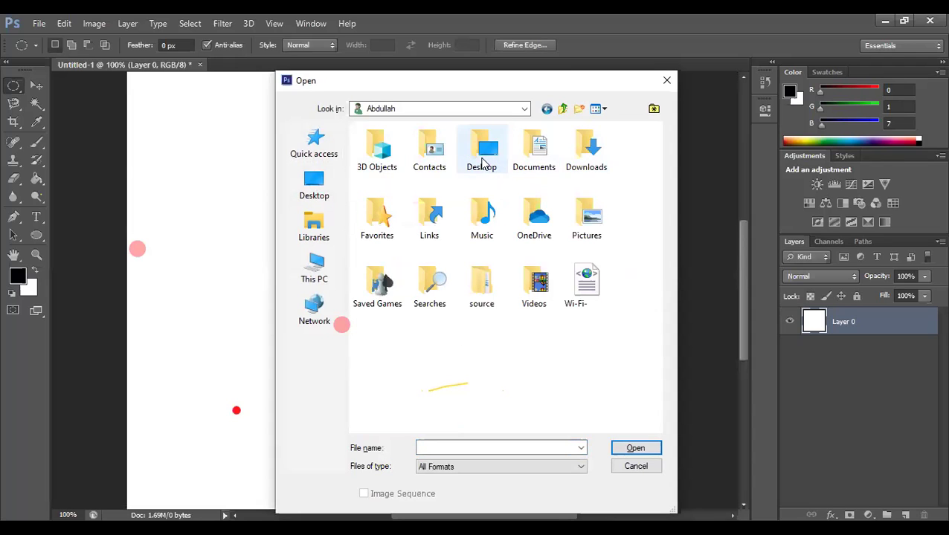
left_click(590, 171)
double_click(589, 170)
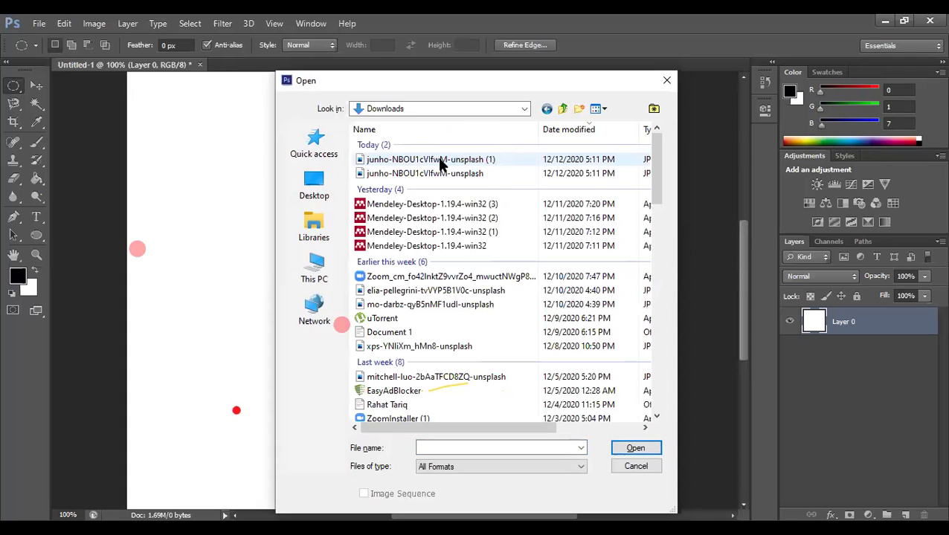
double_click(439, 159)
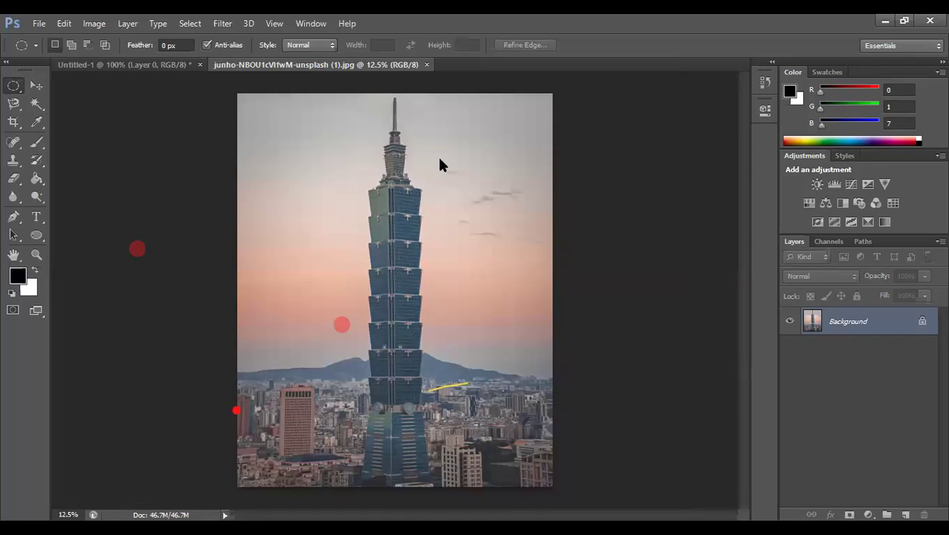
double_click(843, 319)
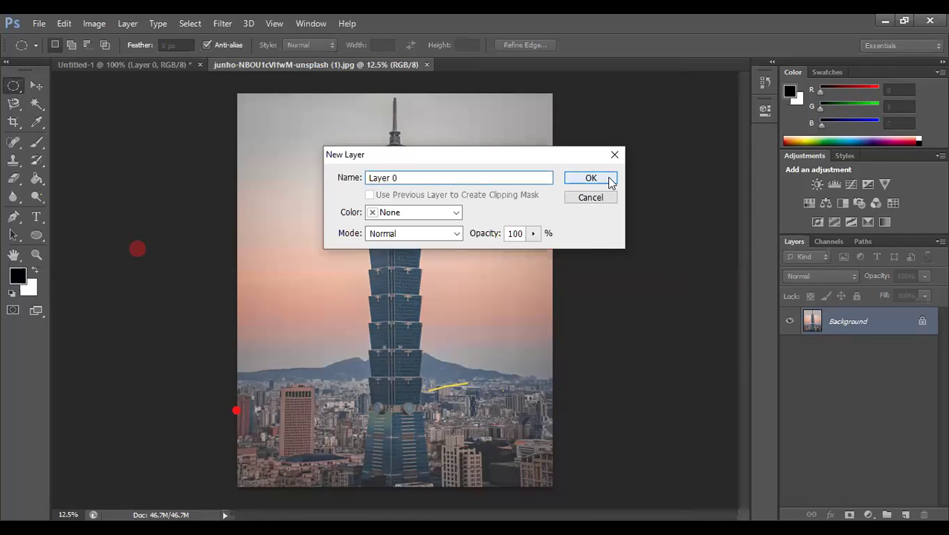
left_click(611, 181)
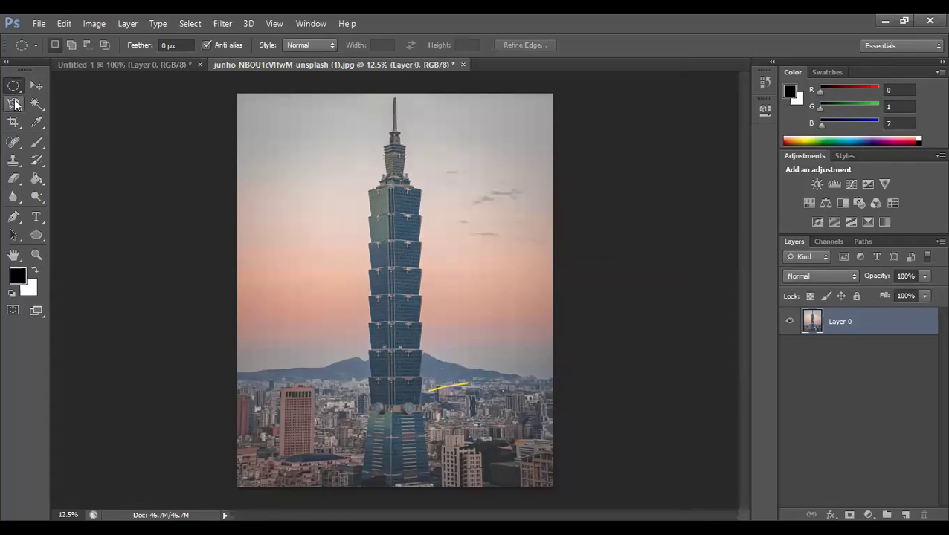
Select the tower with the Polygonal Lasso, from its base up to just below the two green-tinted upper tiers.
left_click(14, 104)
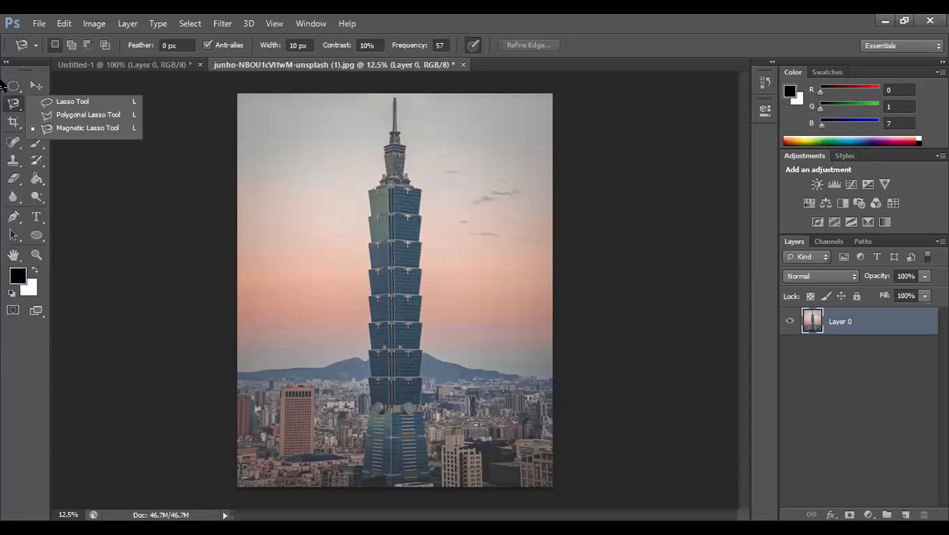
left_click(72, 116)
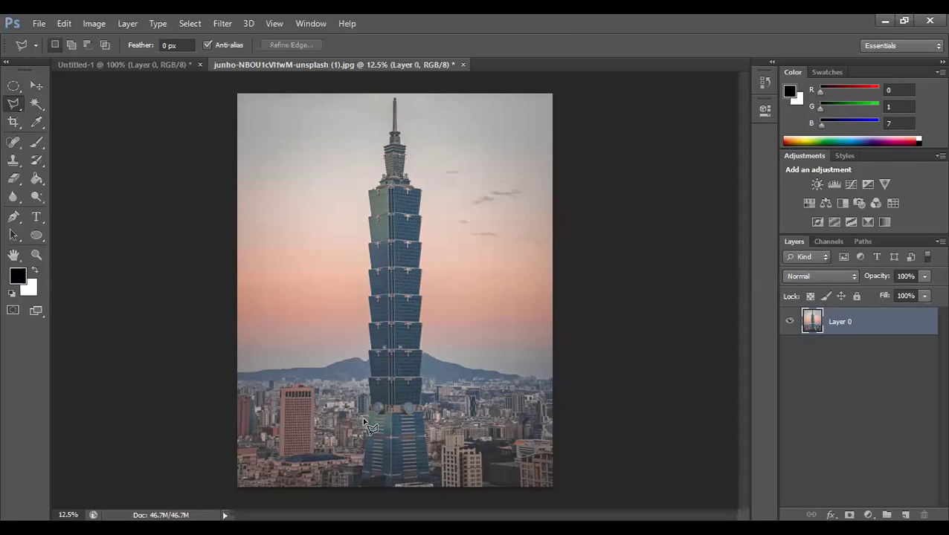
left_click(362, 480)
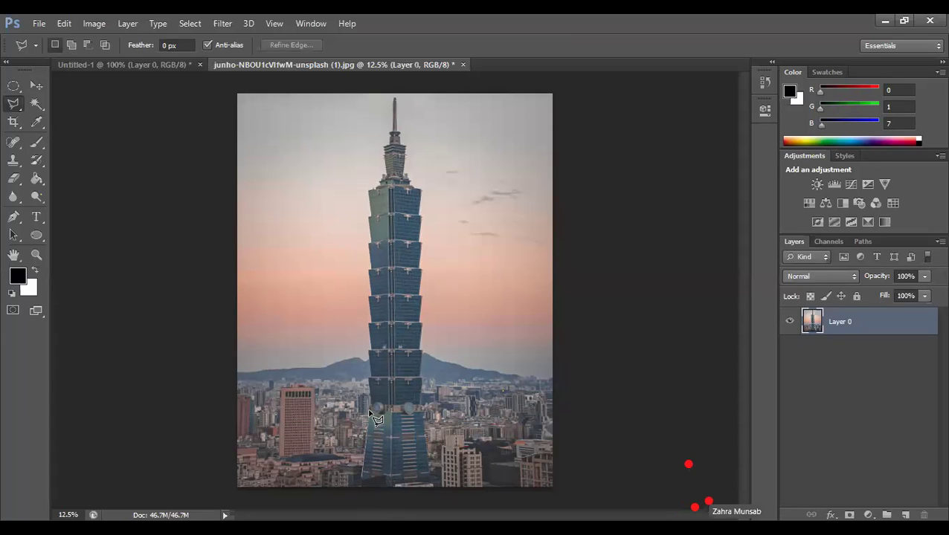
left_click(371, 371)
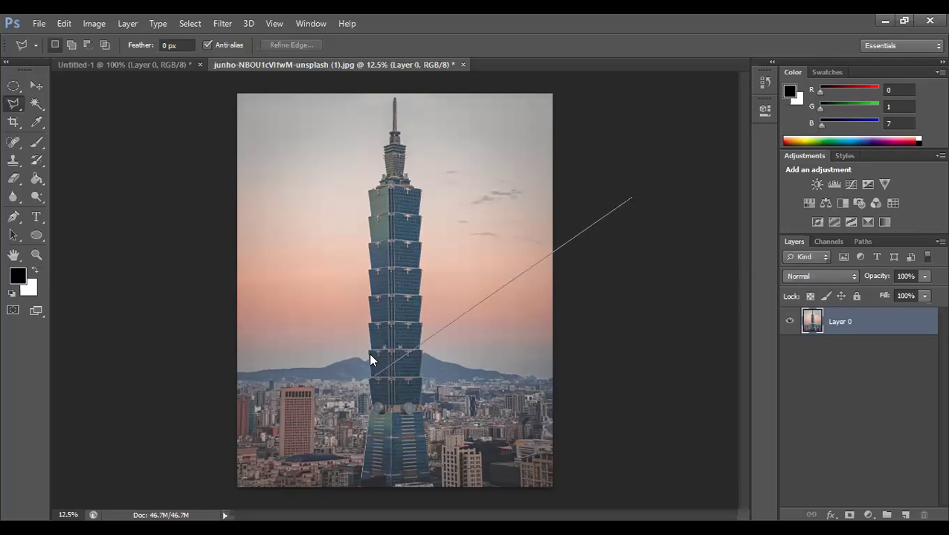
left_click(640, 177)
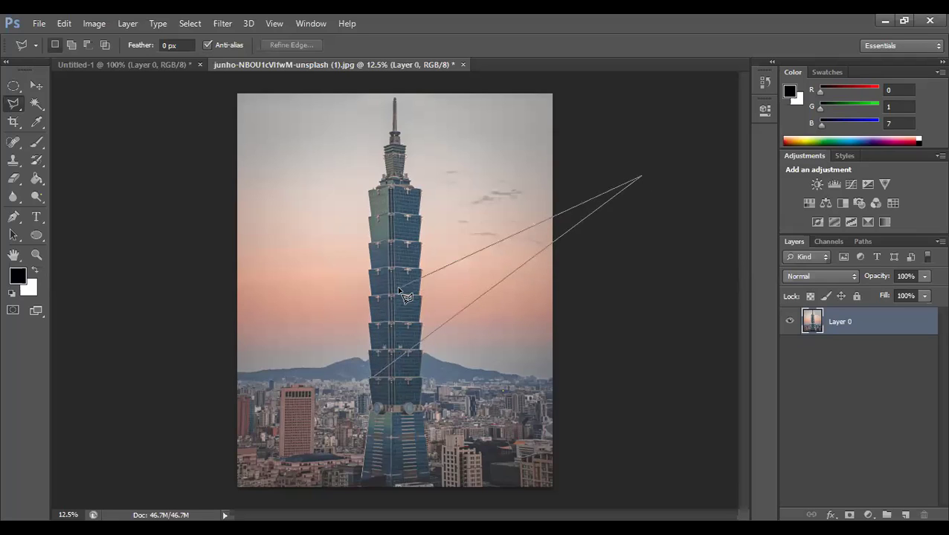
key("BackSpace")
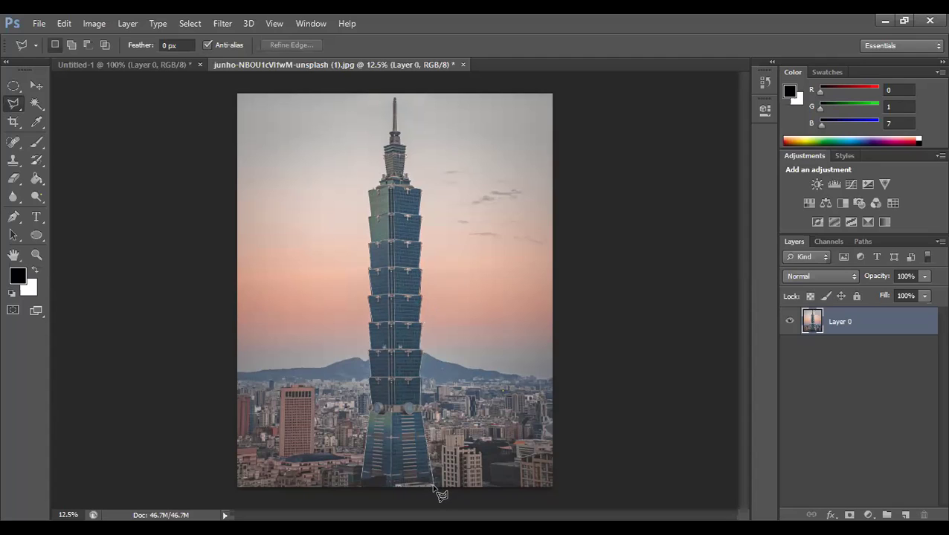
left_click(361, 487)
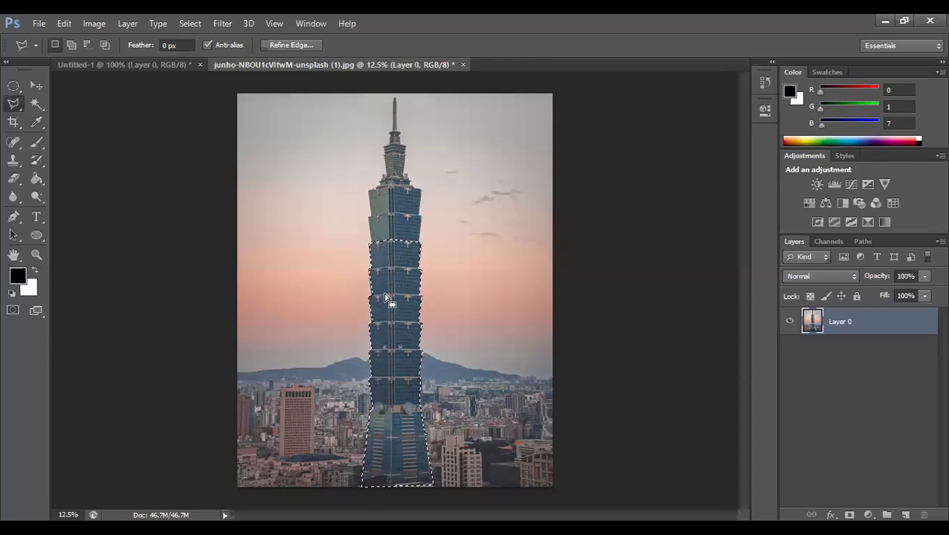
Preview the selected tower section alone on a copied layer with Layer 0 temporarily hidden, and undo the copy.
key("ctrl+j")
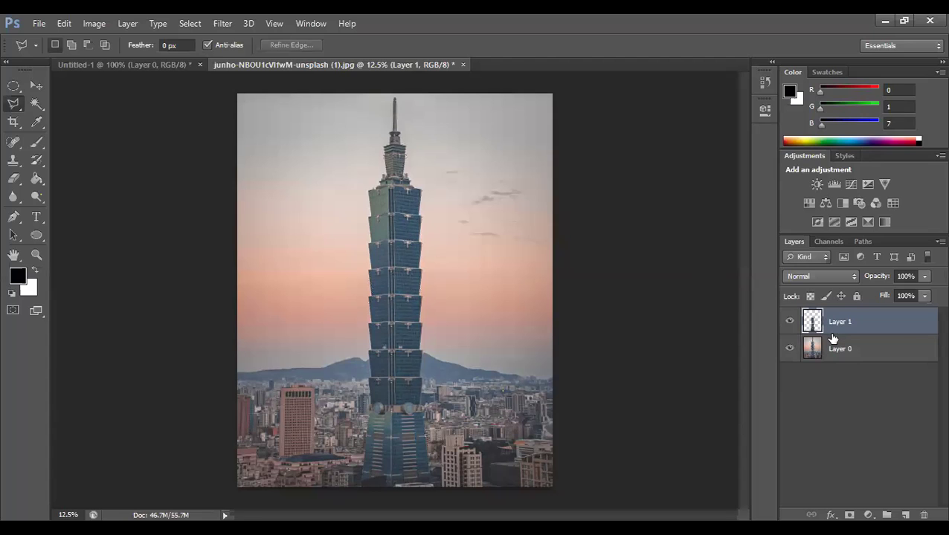
left_click(789, 349)
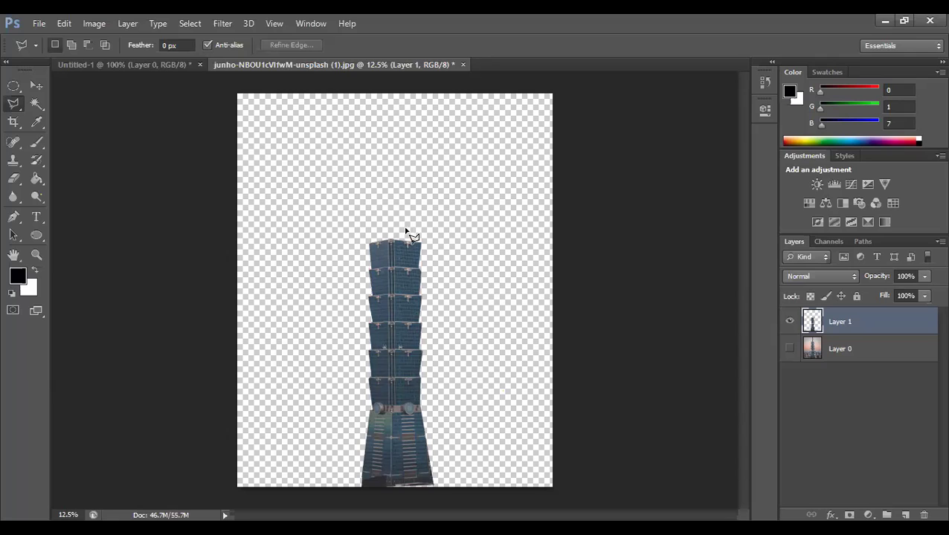
left_click(789, 351)
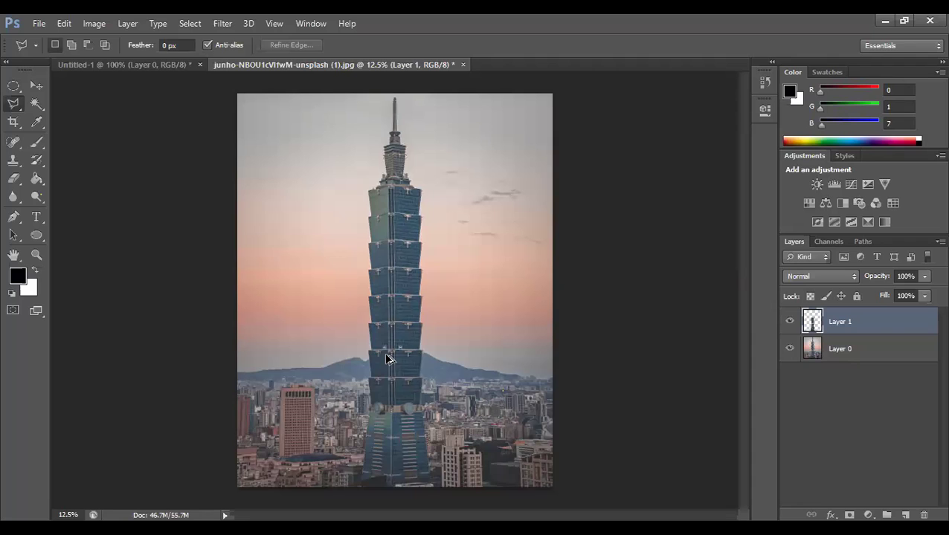
key("ctrl+z")
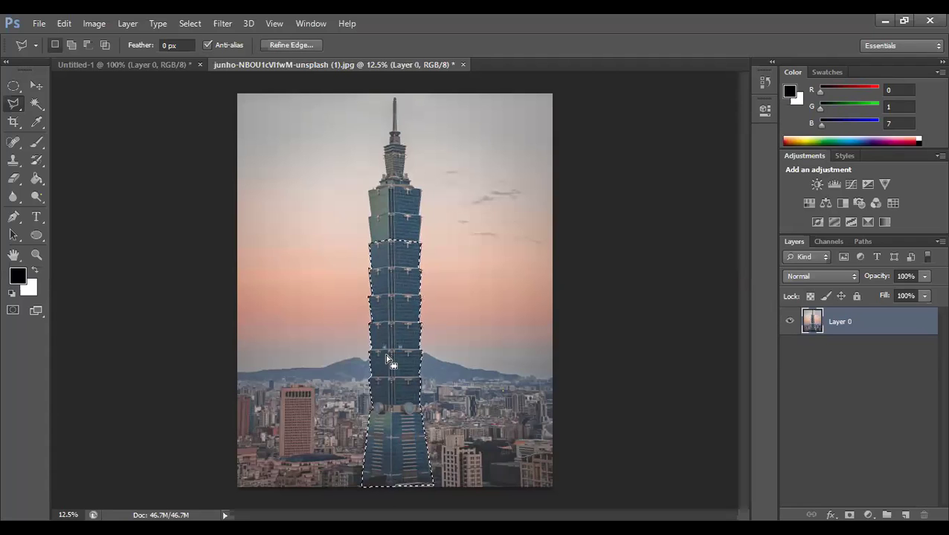
Invert the tower selection and copy the surrounding area to a new layer.
right_click(386, 337)
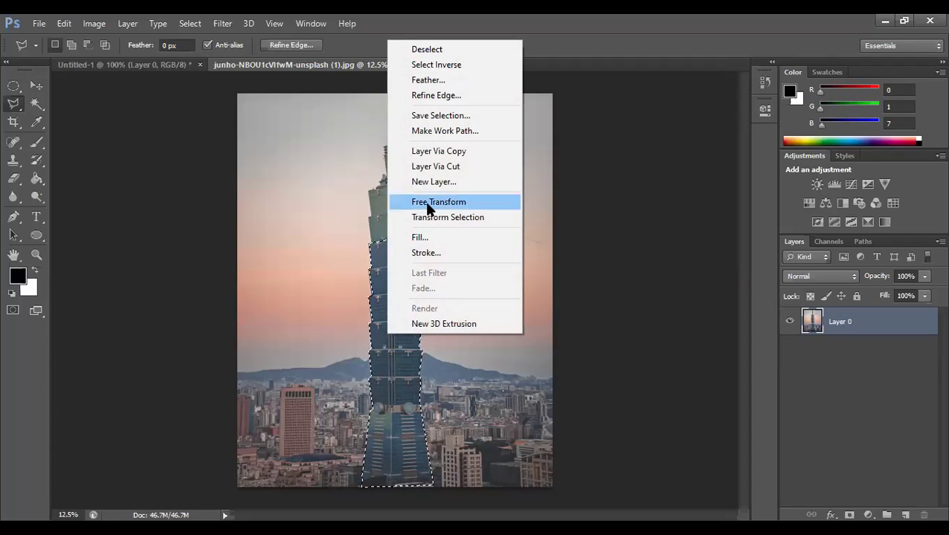
left_click(441, 67)
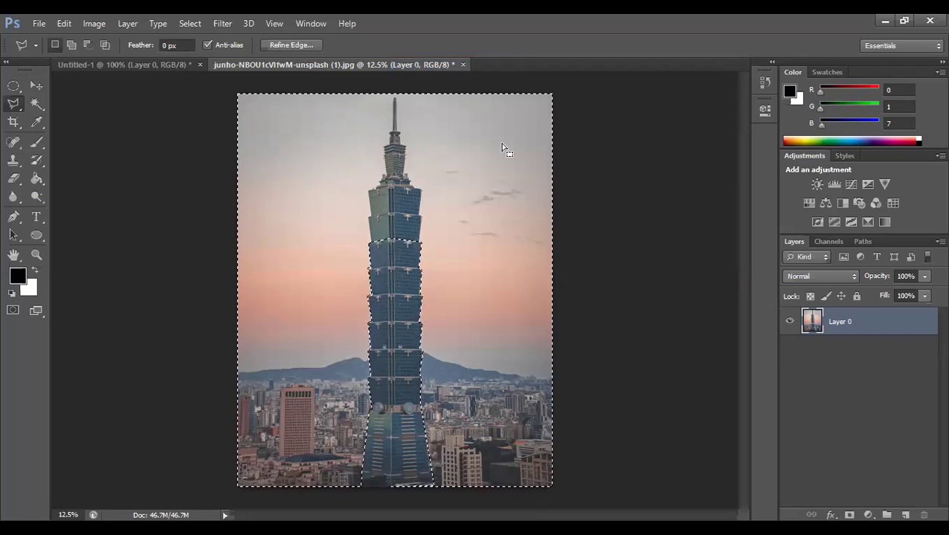
key("ctrl+j")
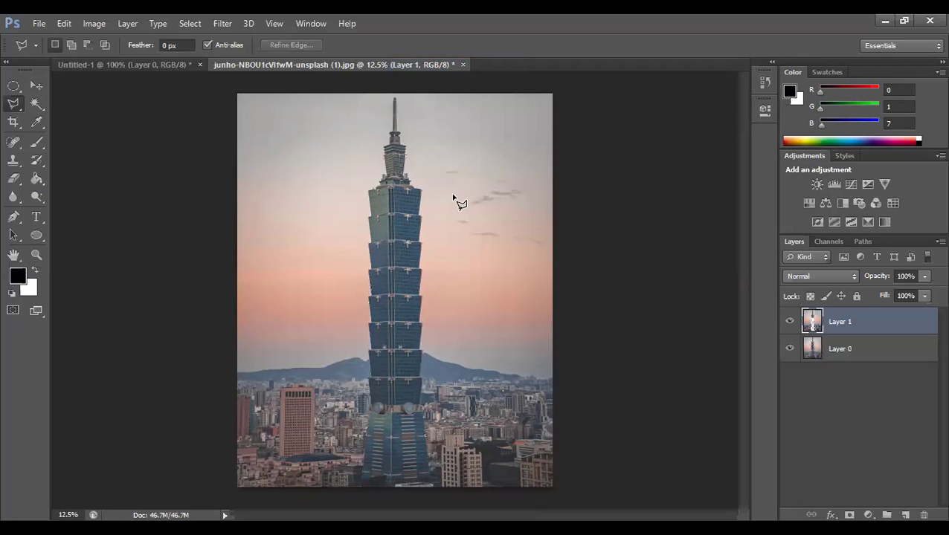
Check the copied surroundings with Layer 0 temporarily hidden, and merge Layer 1 down into Layer 0.
left_click(791, 349)
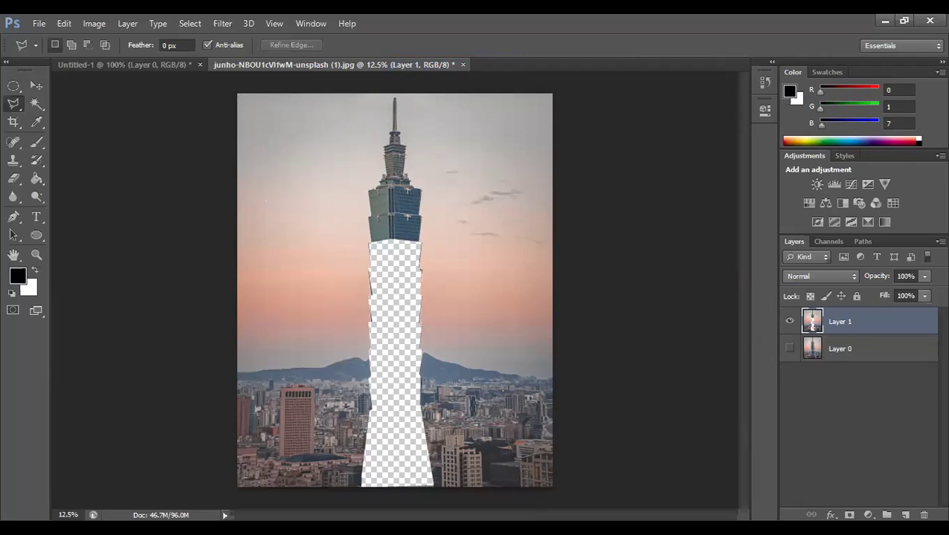
left_click(789, 321)
left_click(789, 321)
left_click(789, 348)
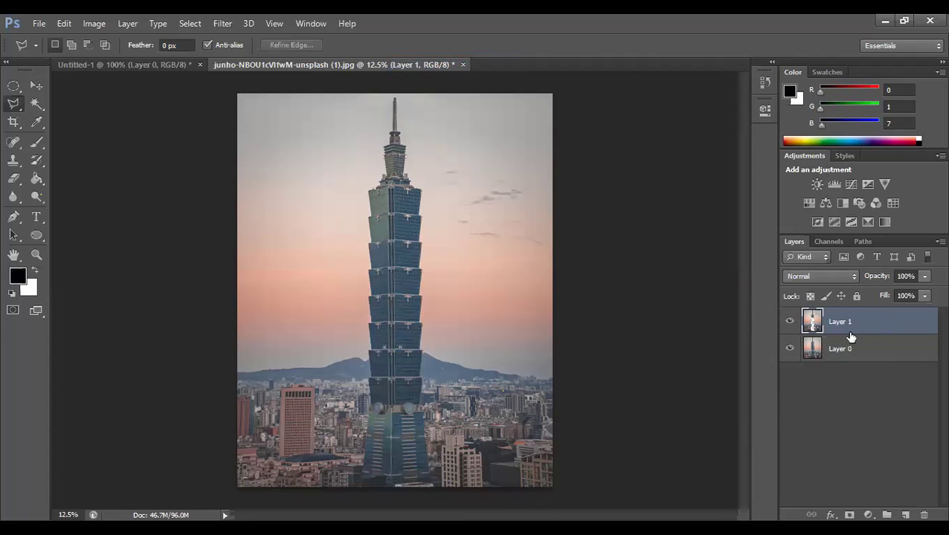
key("ctrl+e")
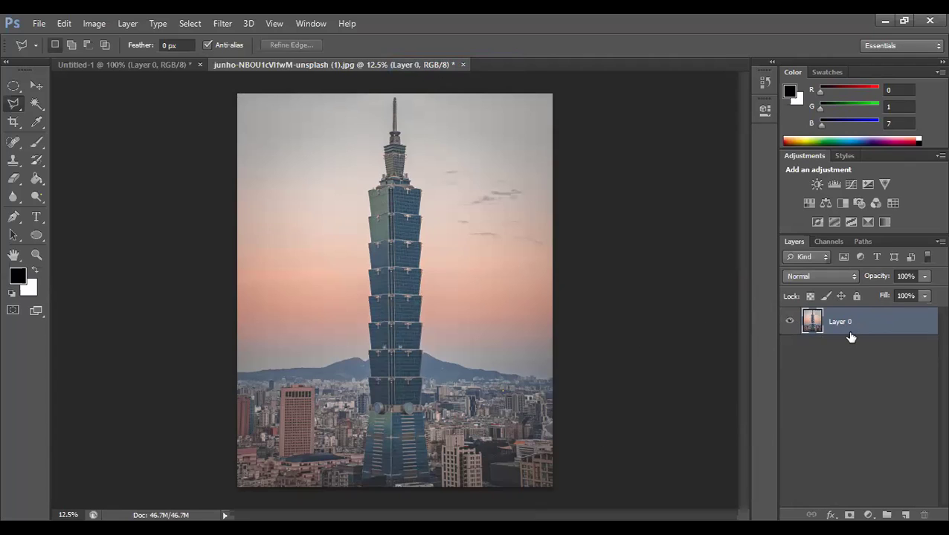
left_click(13, 111)
left_click(217, 212)
double_click(175, 196)
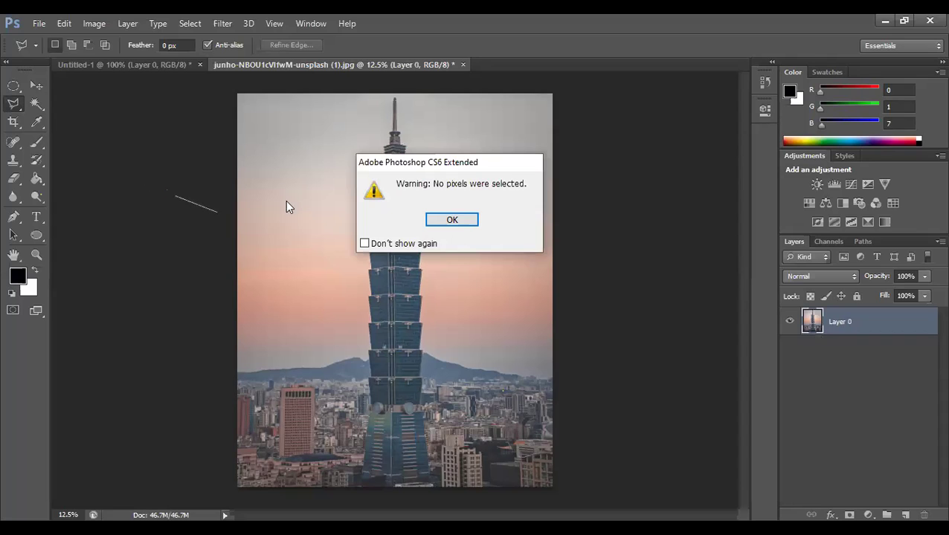
left_click(452, 221)
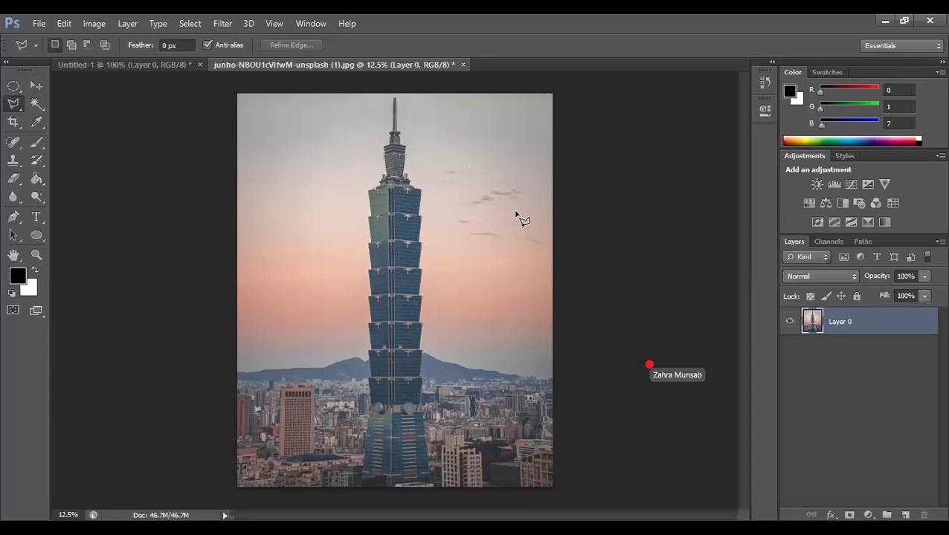
Open the image xiaolong-wong-nibgG33H0F8-unsplash from Downloads and trace a closed Magnetic Lasso selection around the whole orange.
key("ctrl+o")
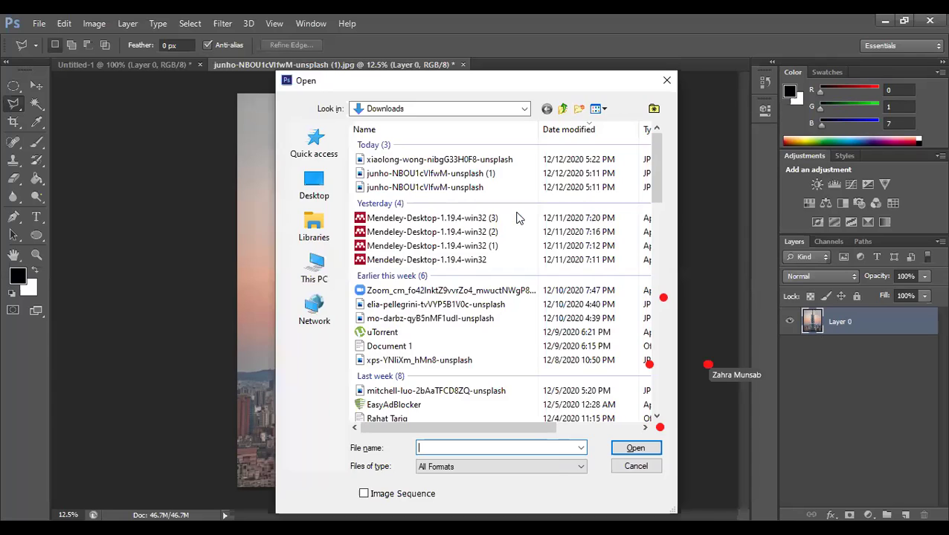
double_click(455, 159)
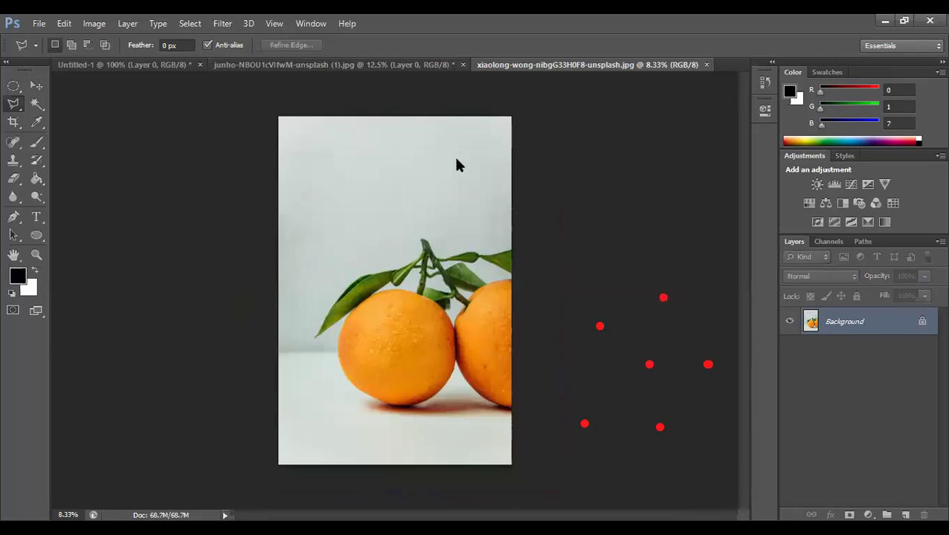
right_click(16, 110)
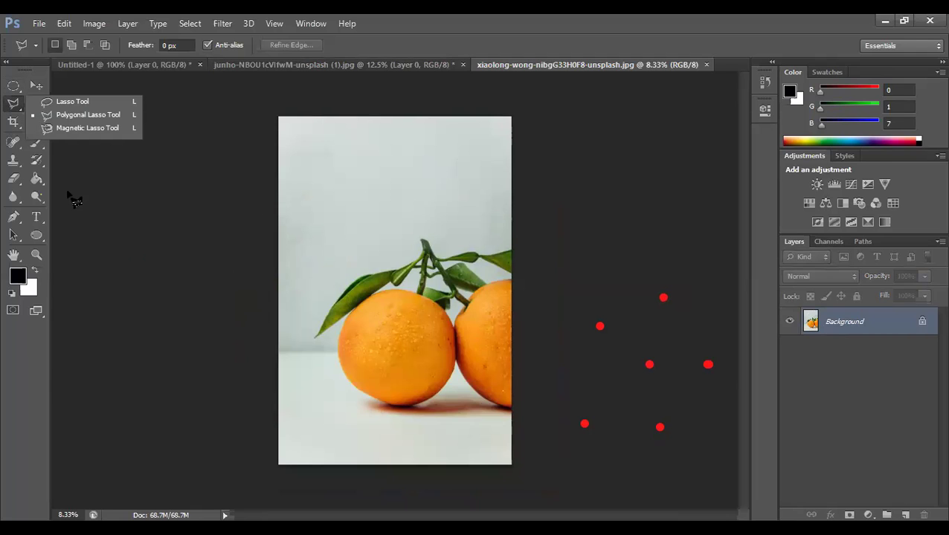
left_click(70, 128)
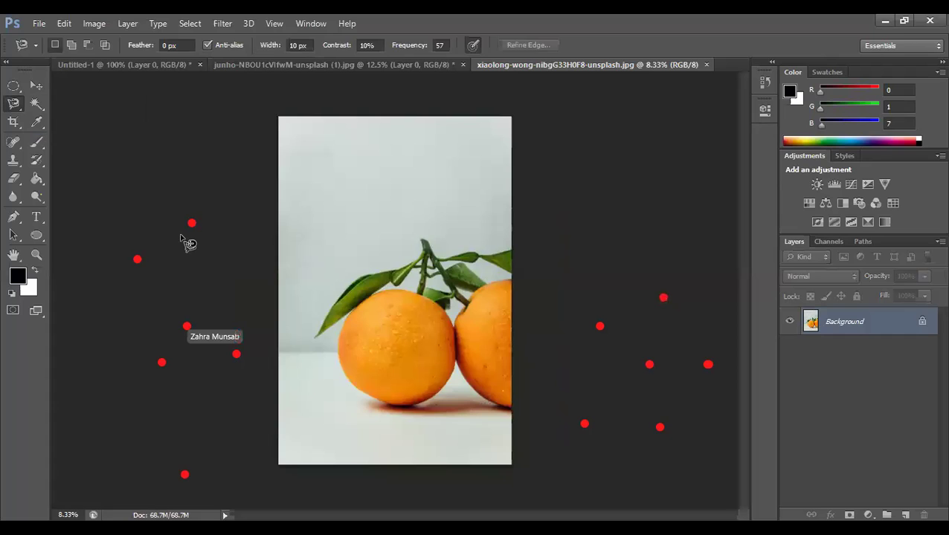
left_click(344, 373)
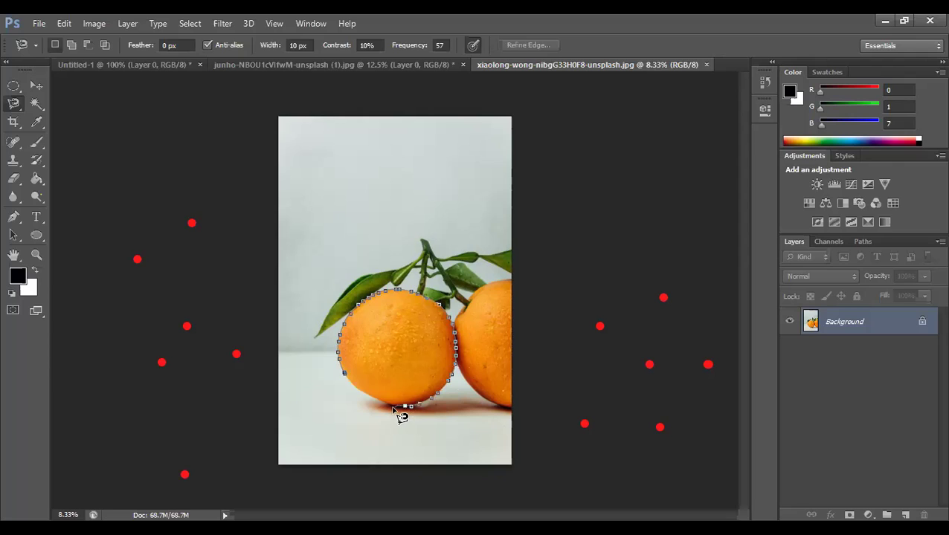
left_click(357, 372)
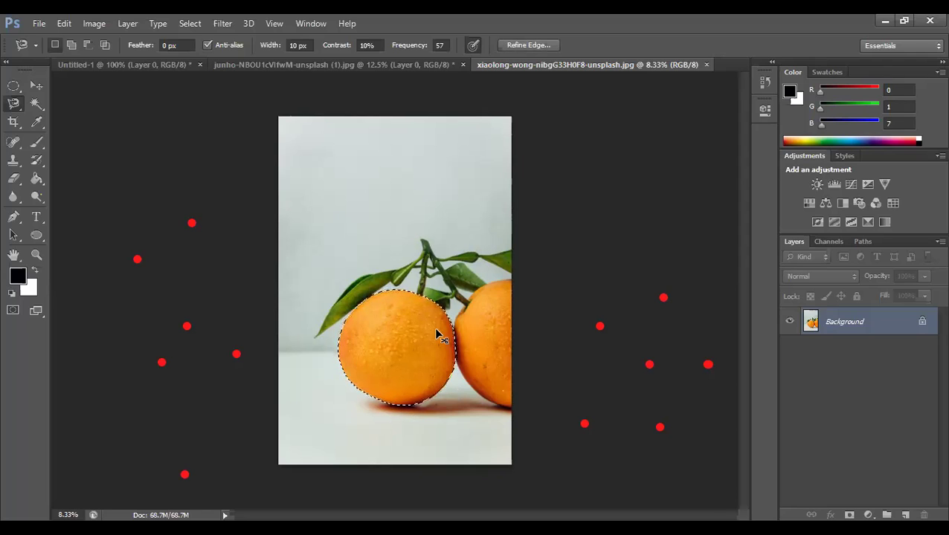
Copy the selected orange to a new layer and hide the Background so that only the cut-out orange shows.
key("ctrl+j")
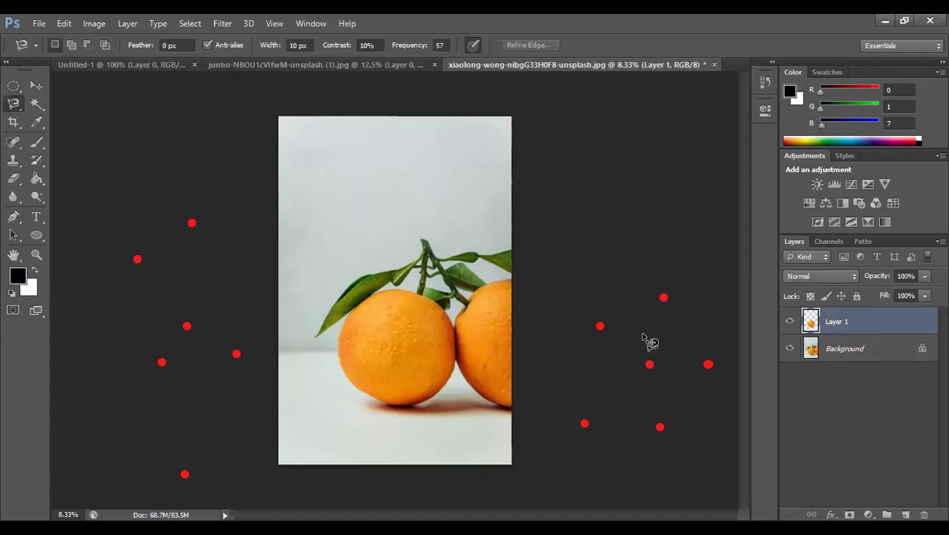
left_click(789, 320)
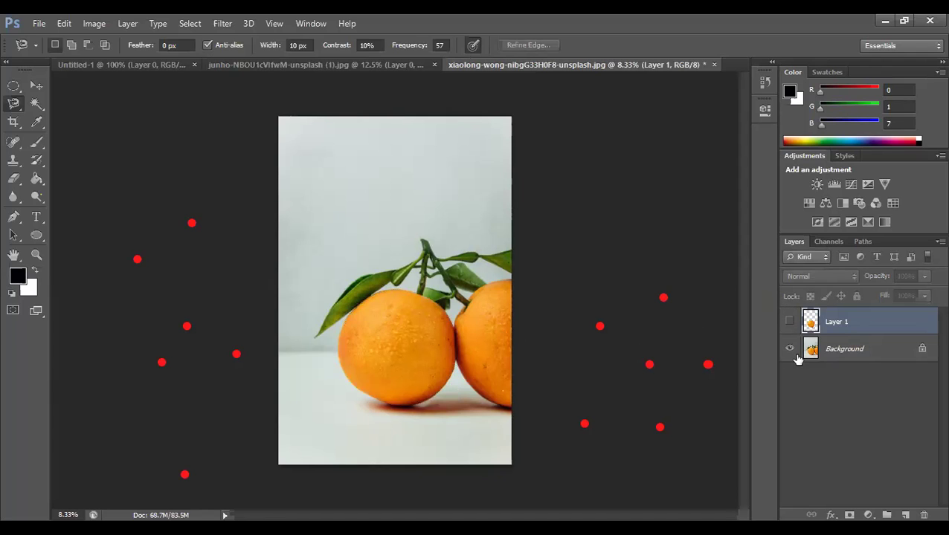
left_click(790, 348)
left_click(790, 321)
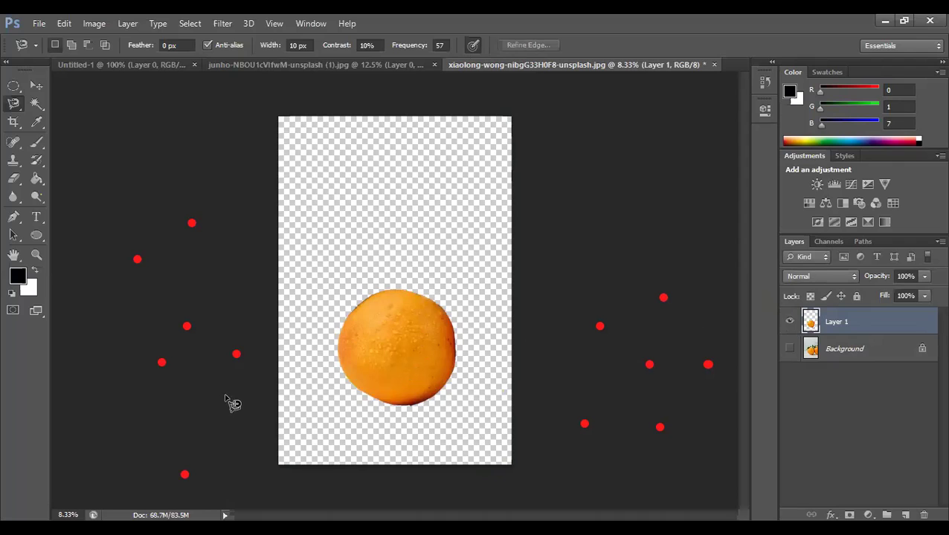
Make the Background layer visible again and set the Magnetic Lasso's feather to 1 px.
left_click(790, 349)
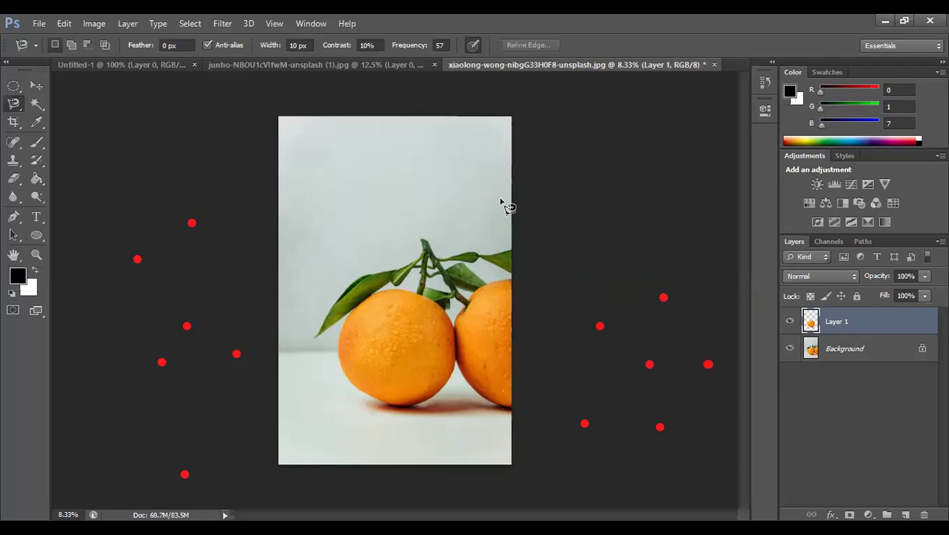
left_click(173, 45)
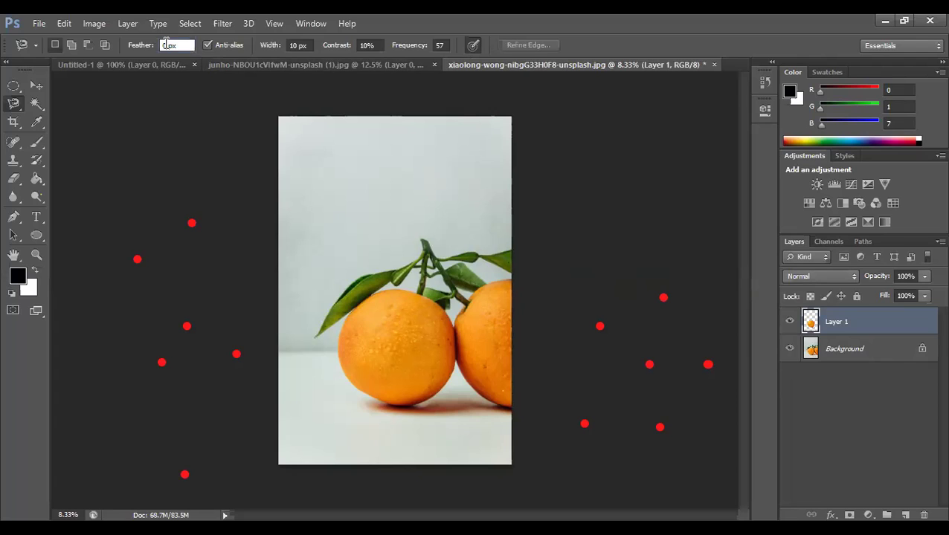
double_click(165, 45)
type("1")
double_click(174, 43)
type("2")
double_click(174, 42)
key("BackSpace")
type("1")
key("Return")
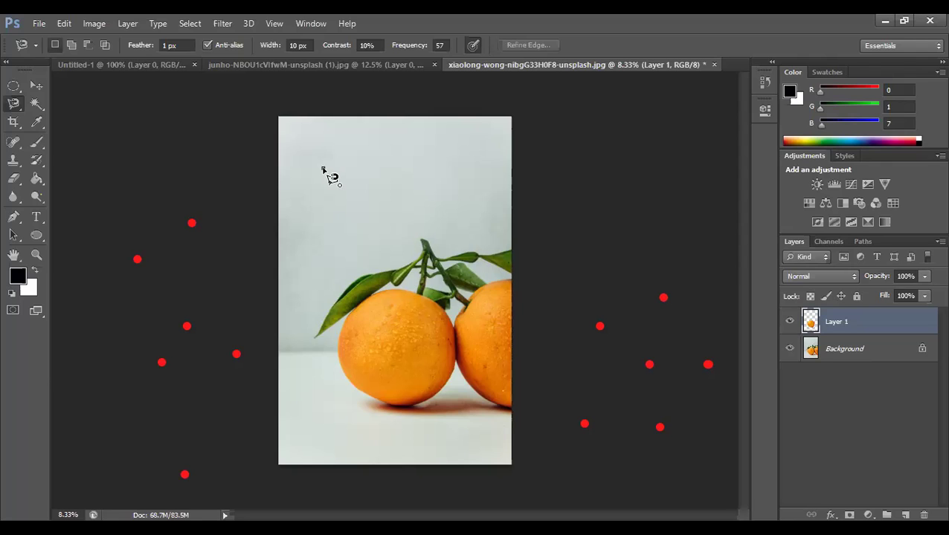
Merge Layer 1 down into the Background and convert the locked Background into a regular layer.
left_click(322, 169)
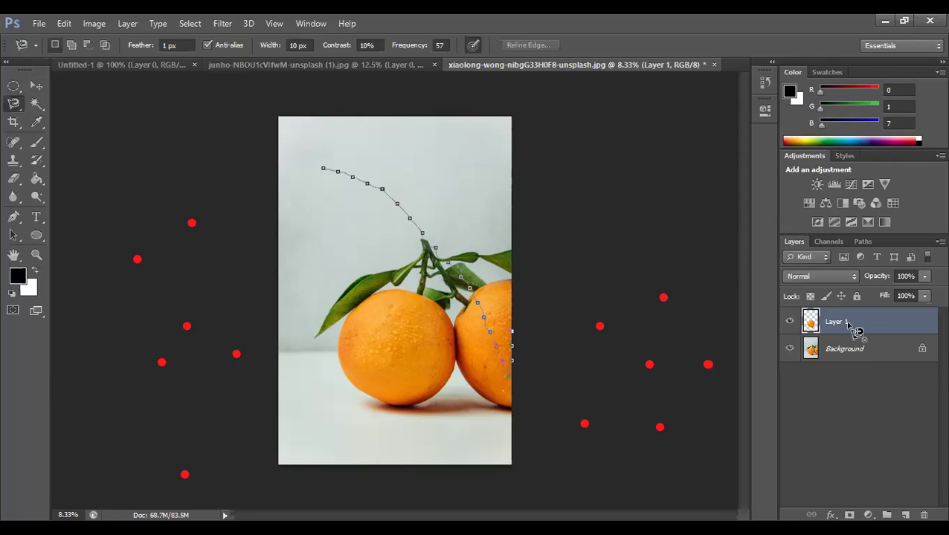
key("Escape")
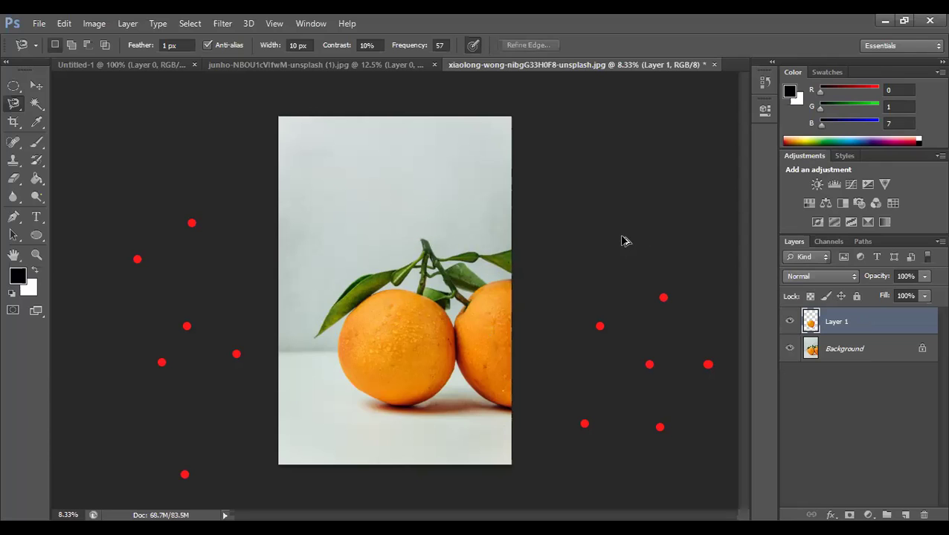
key("ctrl+e")
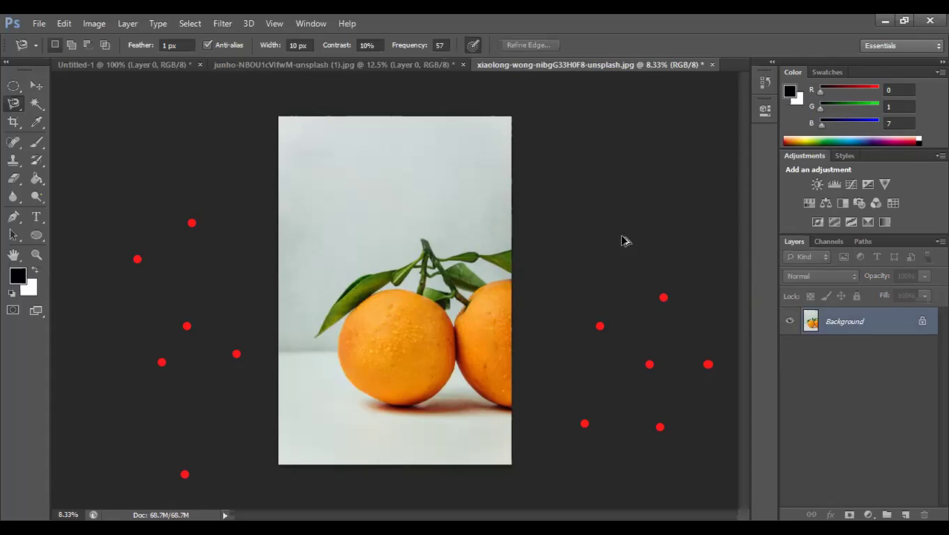
double_click(833, 327)
left_click(604, 181)
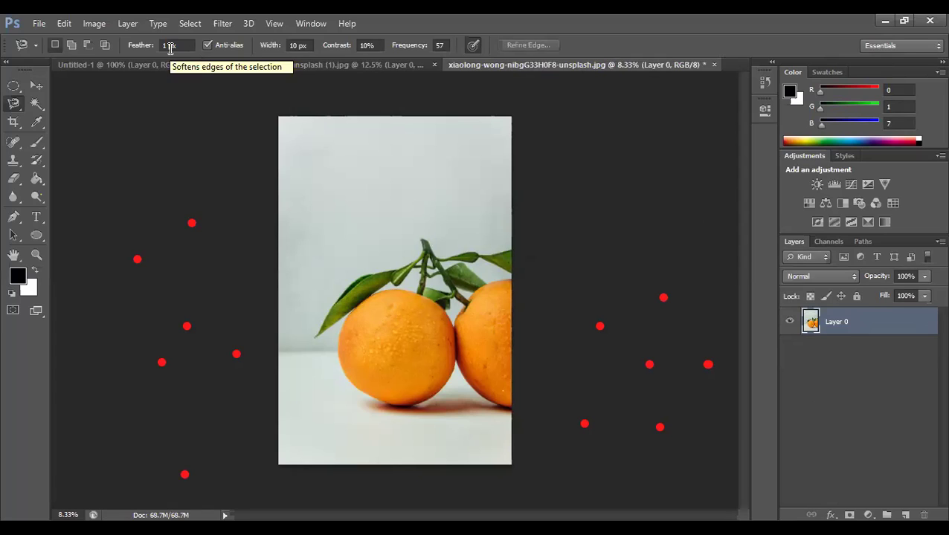
Copy the whole front orange to a new layer using a closed Magnetic Lasso selection, and hide Layer 0.
left_click(345, 376)
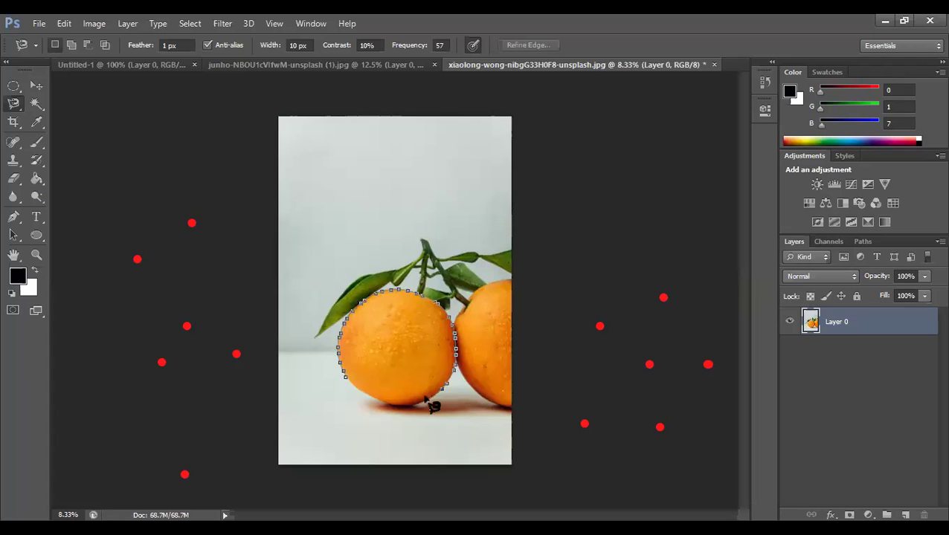
left_click(351, 385)
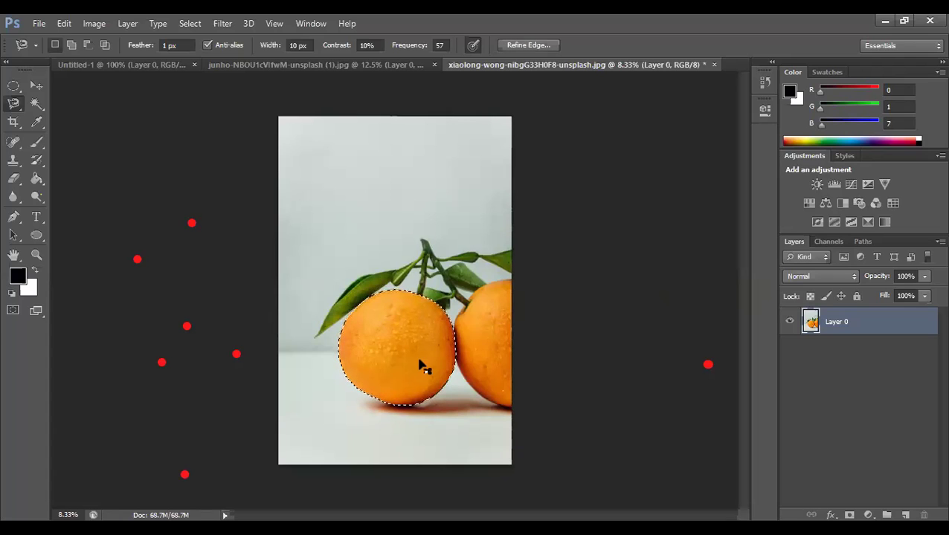
key("ctrl+j")
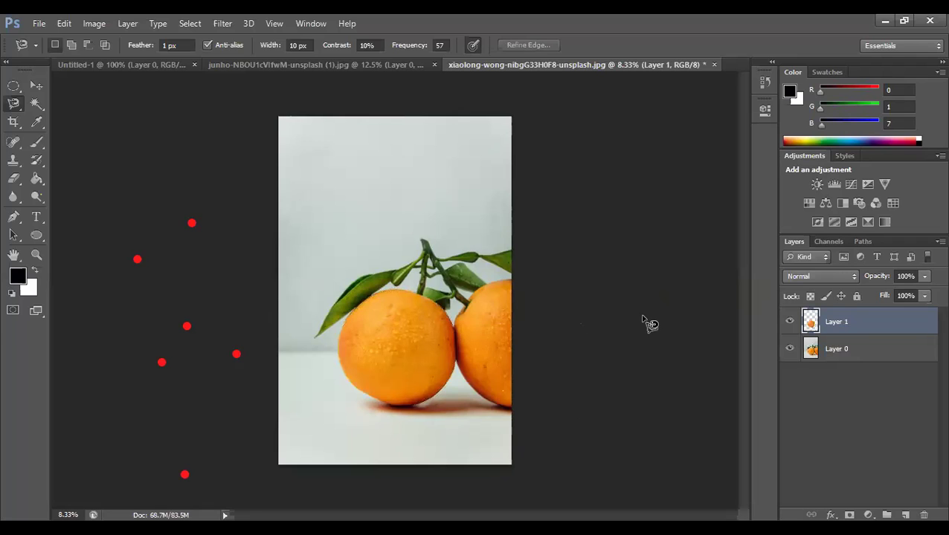
left_click(788, 349)
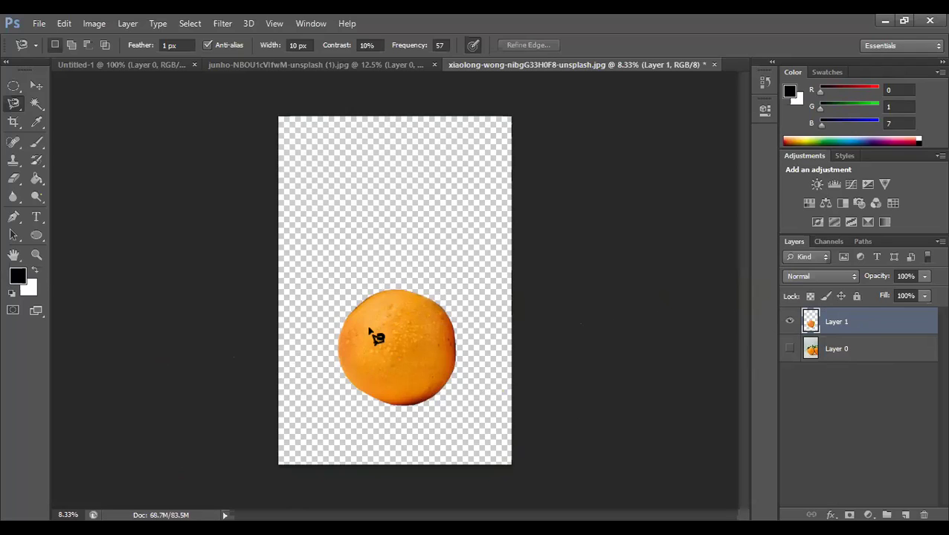
left_click(14, 104)
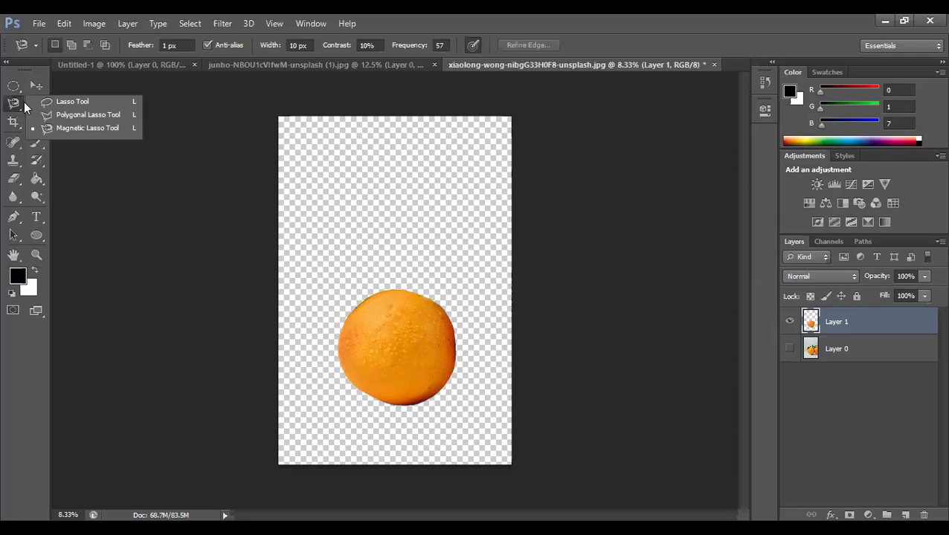
left_click(197, 142)
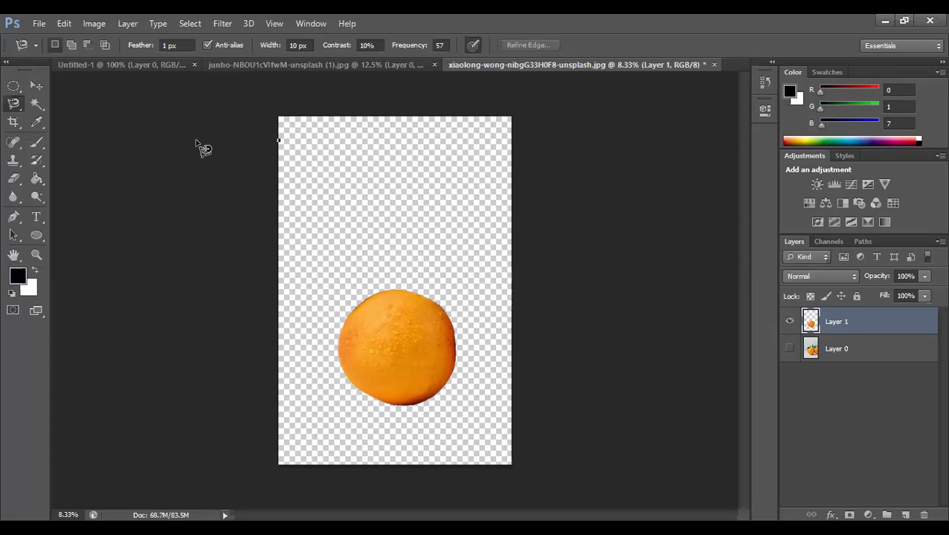
left_click(278, 137)
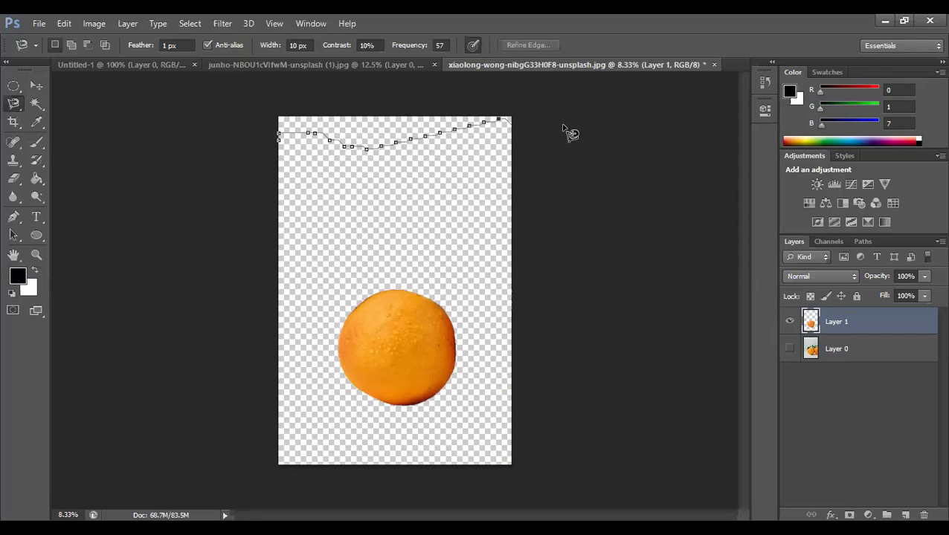
double_click(497, 145)
key("ctrl+d")
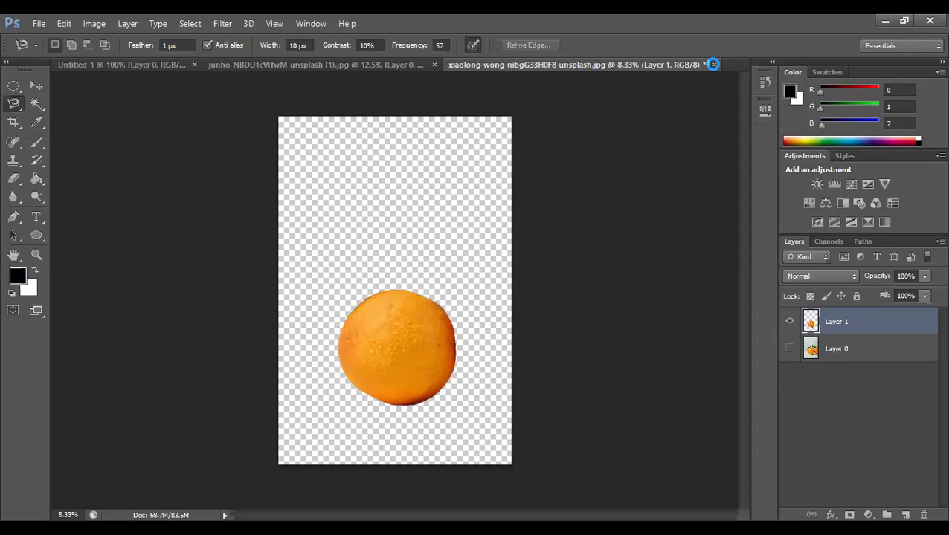
Close the orange image and the tower image junho-NBOU1cVIfwM-unsplash (1).jpg, discarding the tower image's changes.
left_click(713, 65)
key("Return")
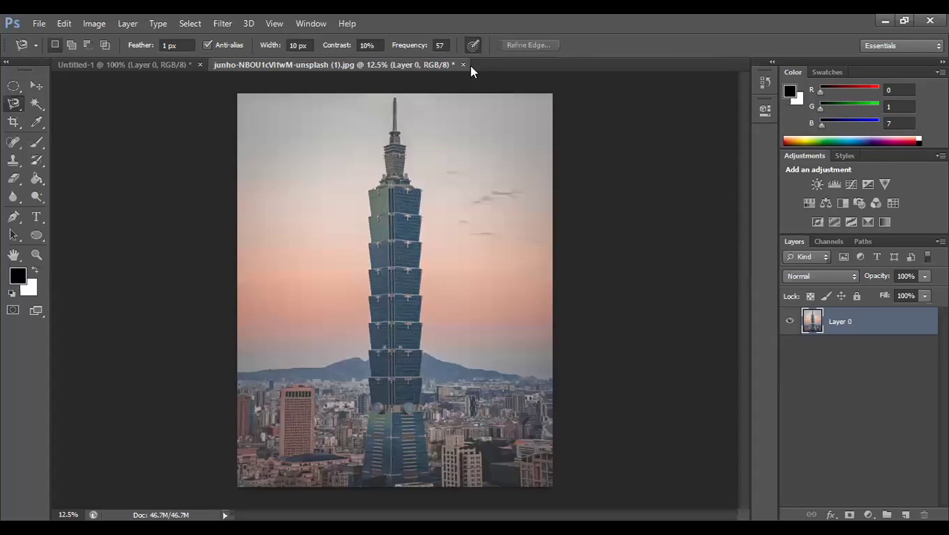
left_click(462, 65)
left_click(484, 227)
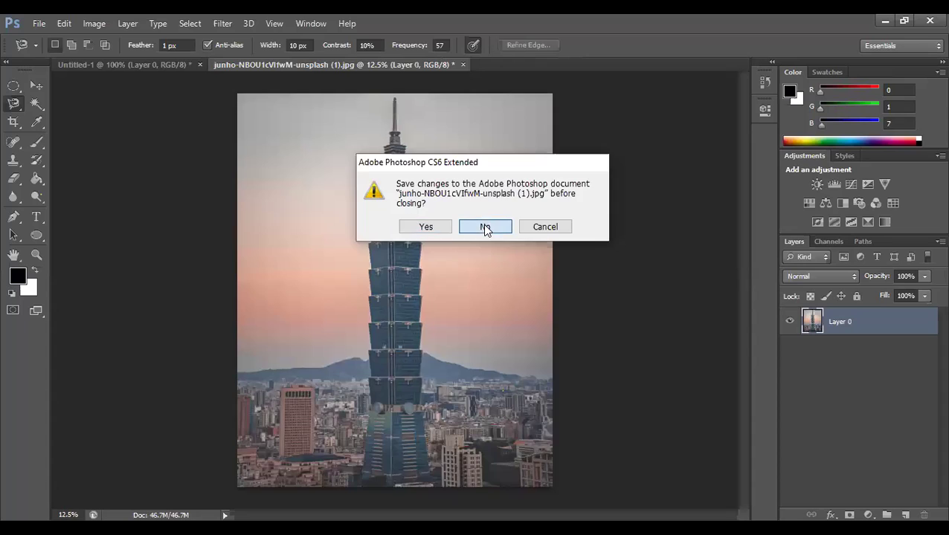